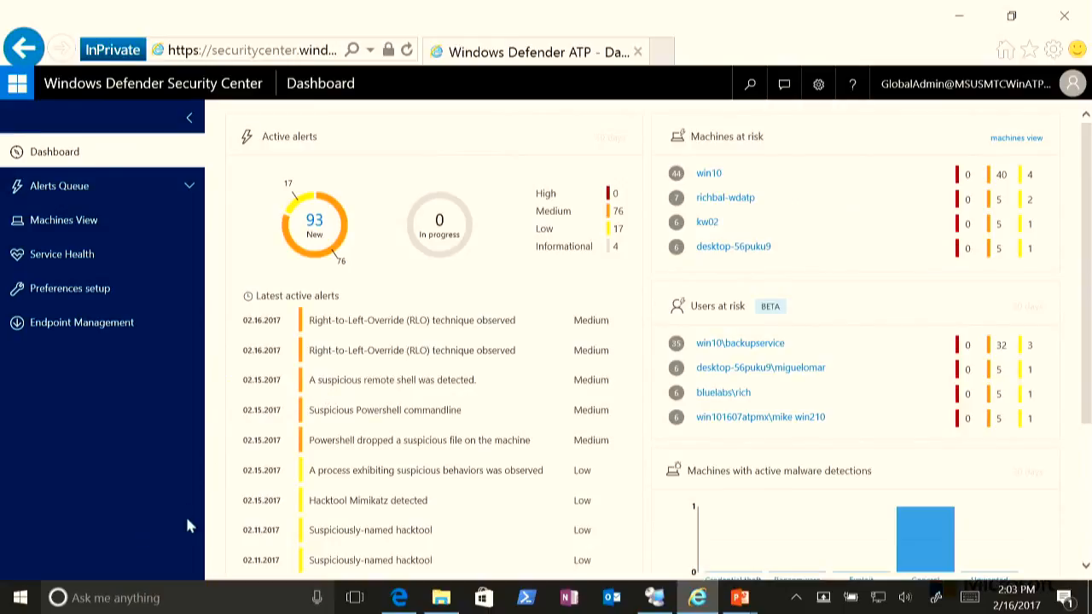
- Switch to the Analyst browser session and open the Endpoint Management onboarding page of the Windows Defender Security Center
{"action": "key", "text": "alt+Tab"}
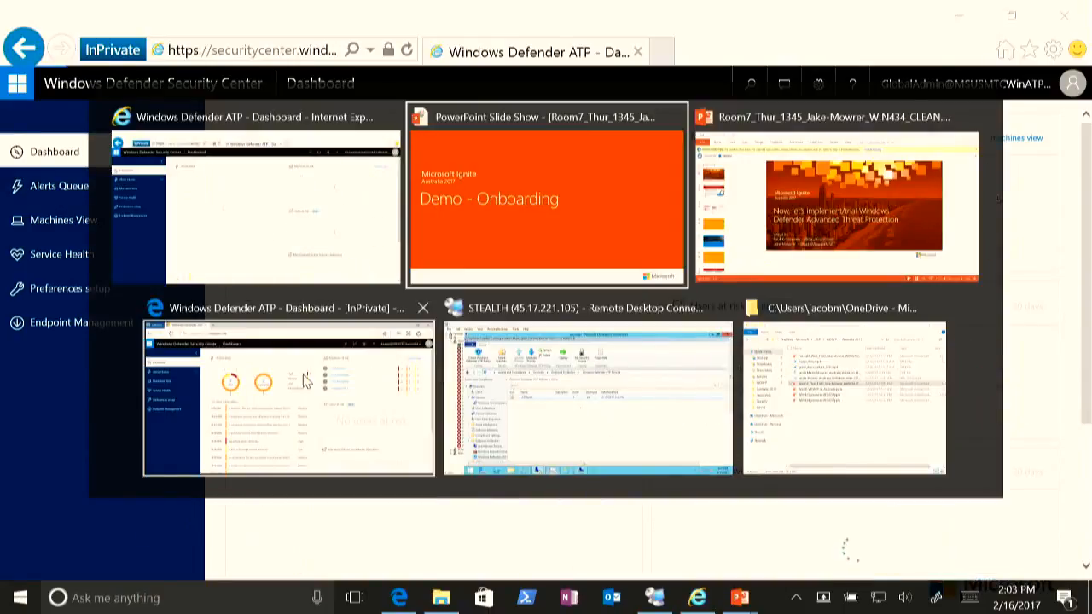
{"action": "left_click", "coordinate": [304, 381]}
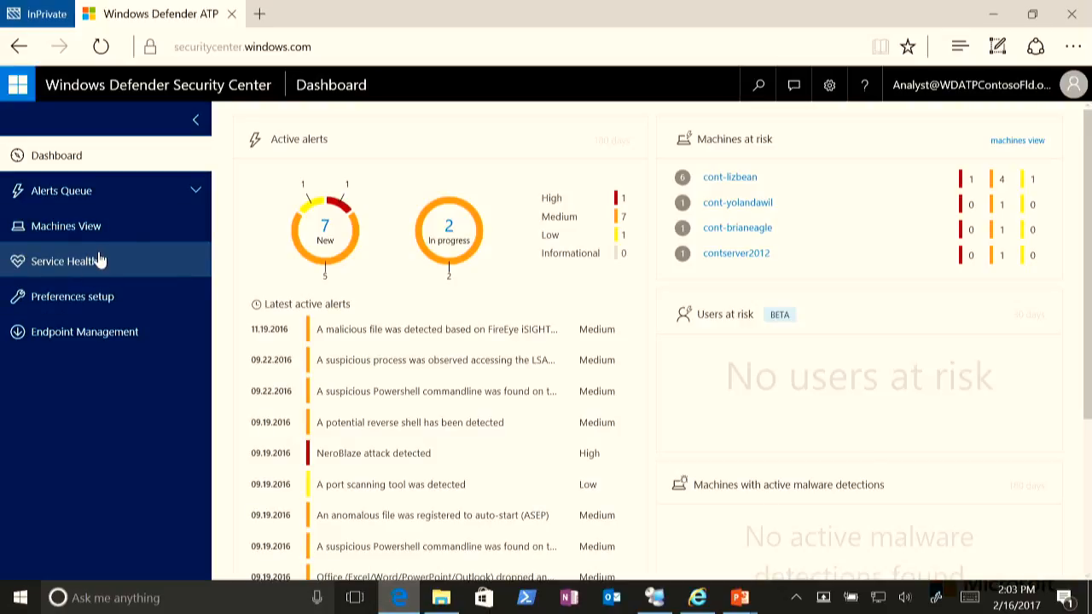
{"action": "left_click", "coordinate": [698, 599]}
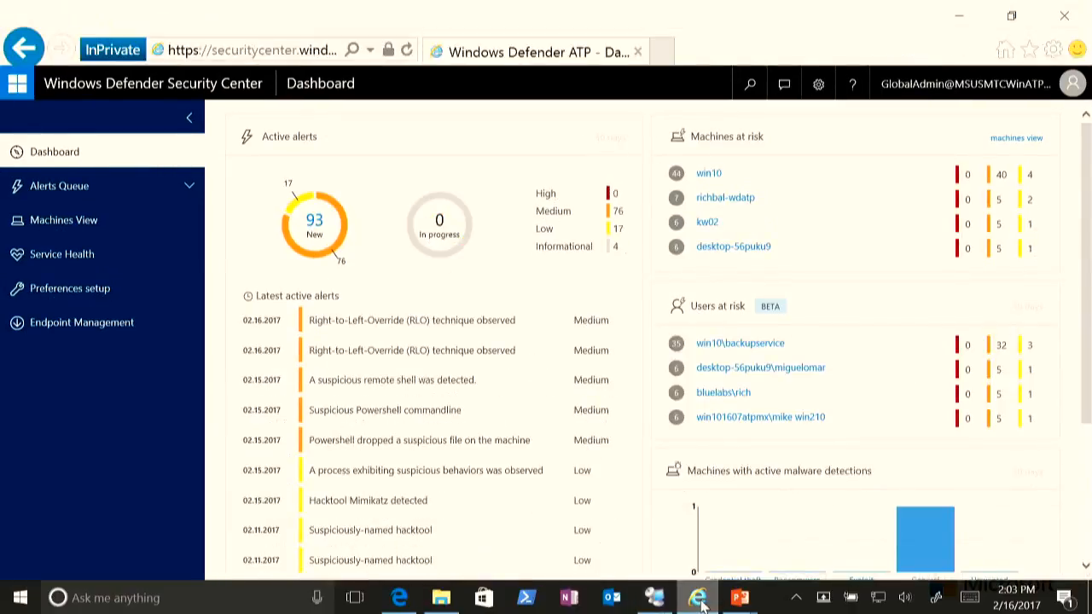
{"action": "left_click", "coordinate": [698, 599]}
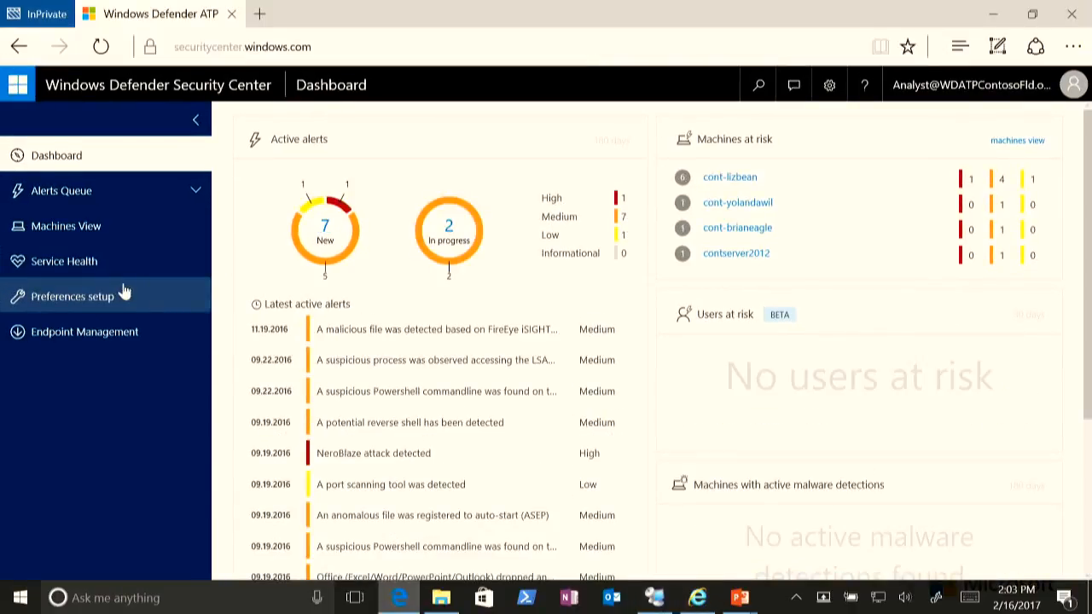
{"action": "left_click", "coordinate": [81, 340]}
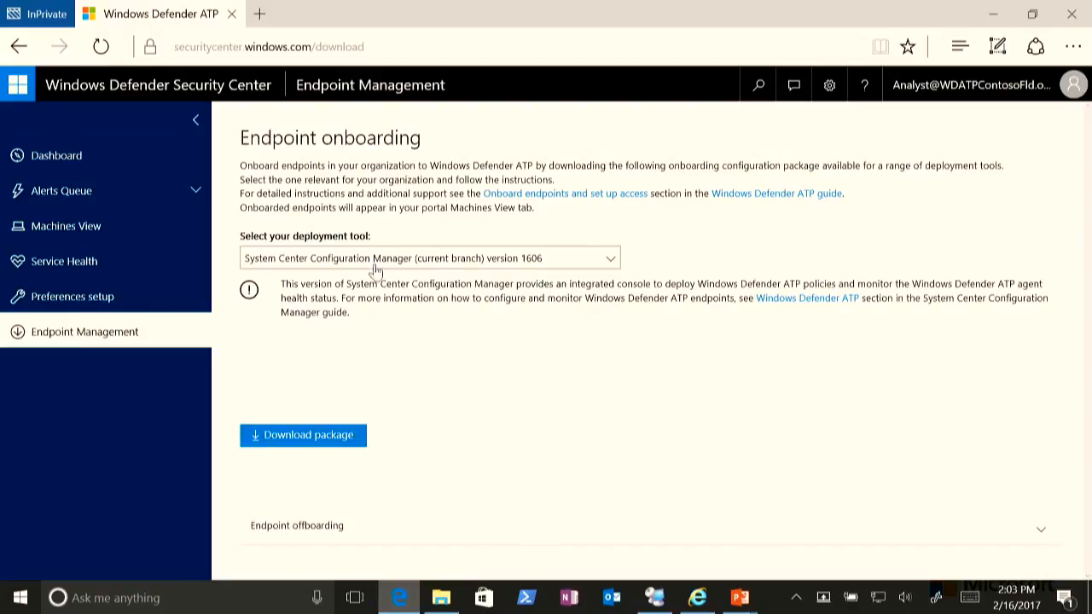
- Start downloading the Configuration Manager onboarding package and cancel the save prompt
{"action": "left_click", "coordinate": [324, 443]}
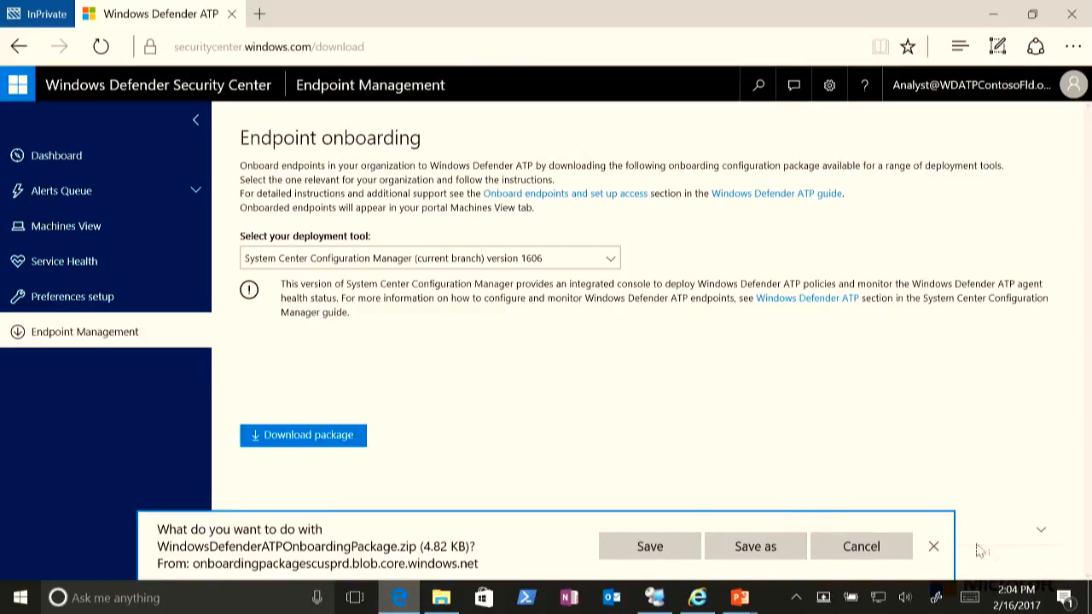
{"action": "left_click", "coordinate": [891, 558]}
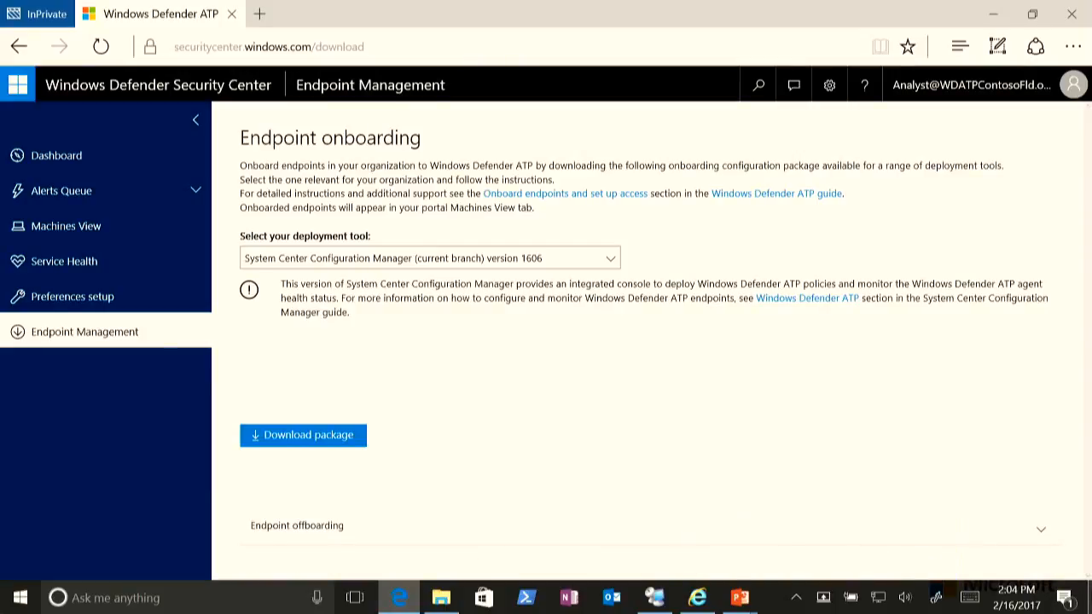
{"action": "left_click", "coordinate": [1090, 607]}
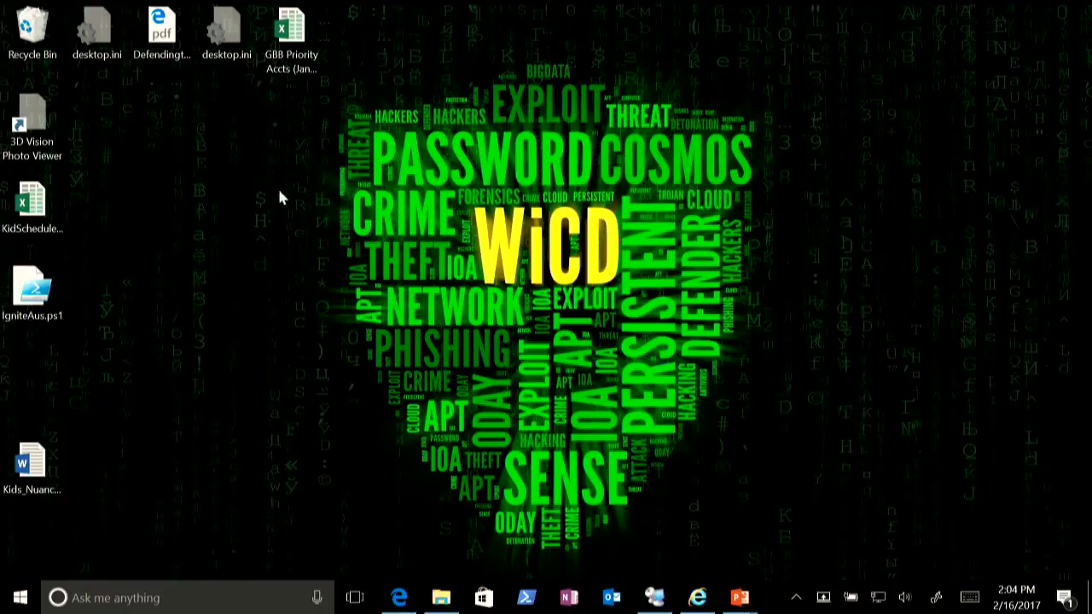
- In the remote server session, browse File Explorer to C:\WDATP and select the WindowsDefenderATP.onboarding file
{"action": "left_click", "coordinate": [654, 597]}
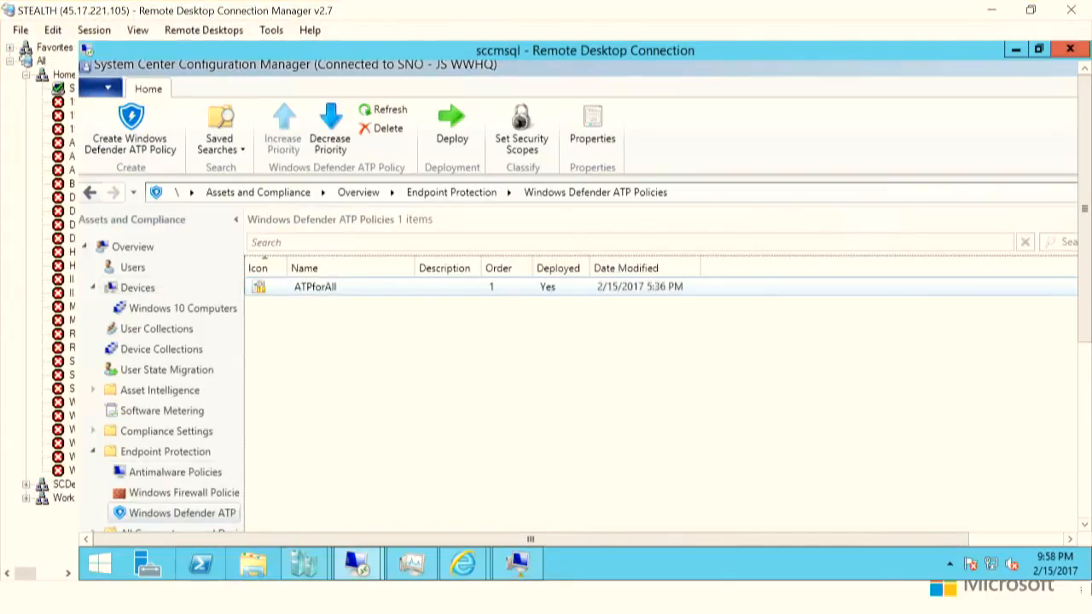
{"action": "mouse_move", "coordinate": [1087, 570]}
{"action": "left_click", "coordinate": [1012, 49]}
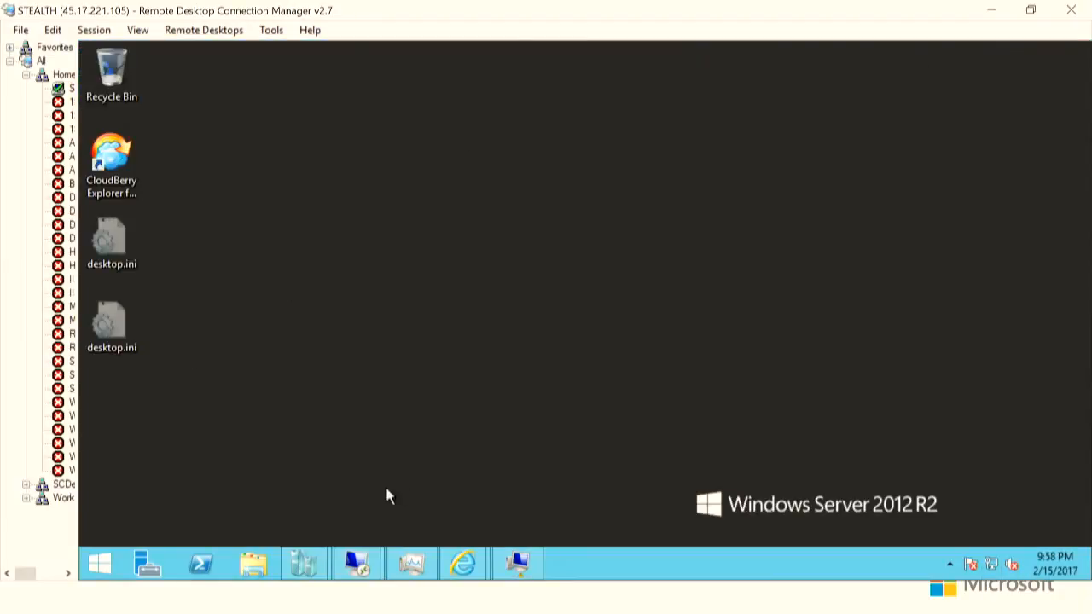
{"action": "left_click", "coordinate": [265, 565]}
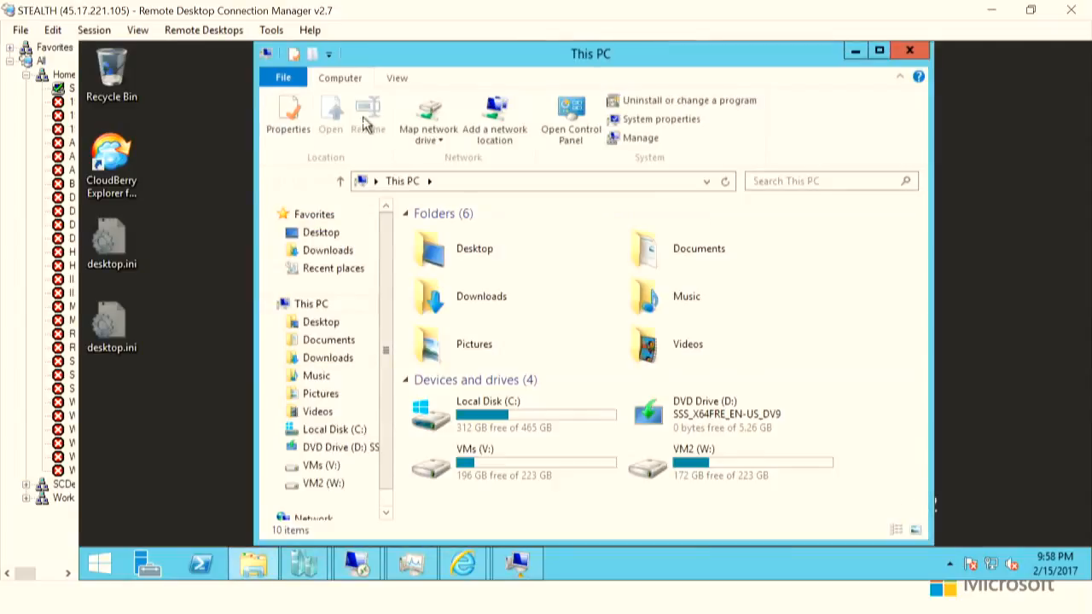
{"action": "left_click", "coordinate": [475, 258]}
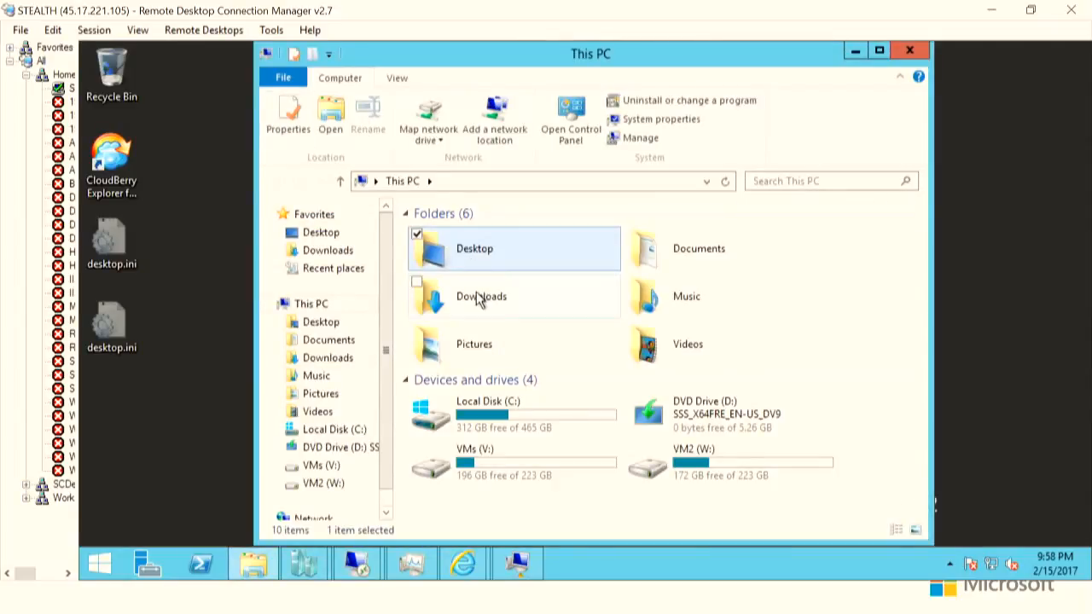
{"action": "double_click", "coordinate": [479, 299]}
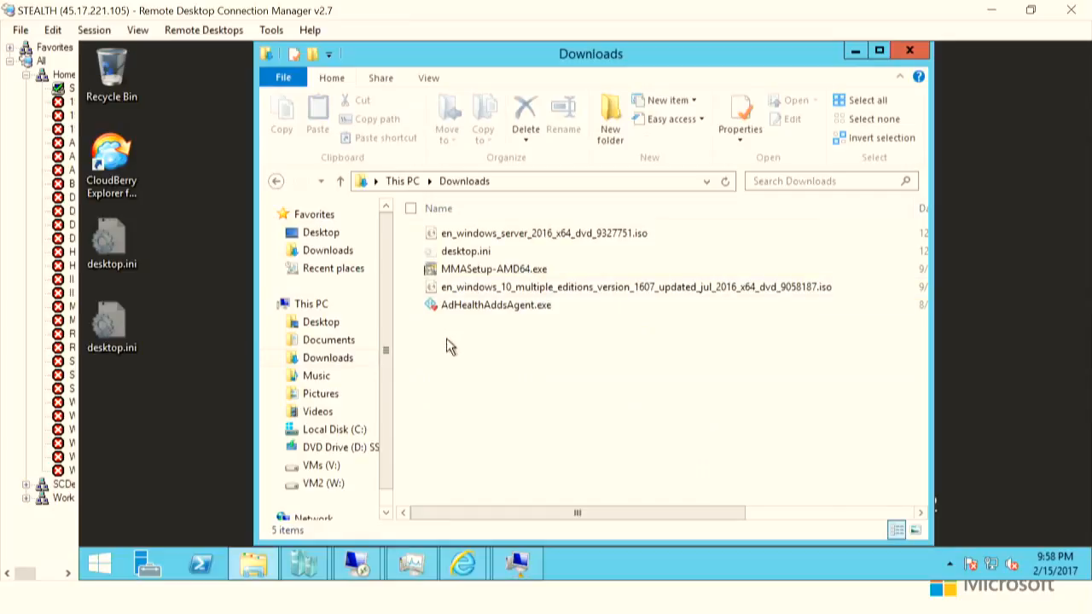
{"action": "left_click", "coordinate": [337, 430]}
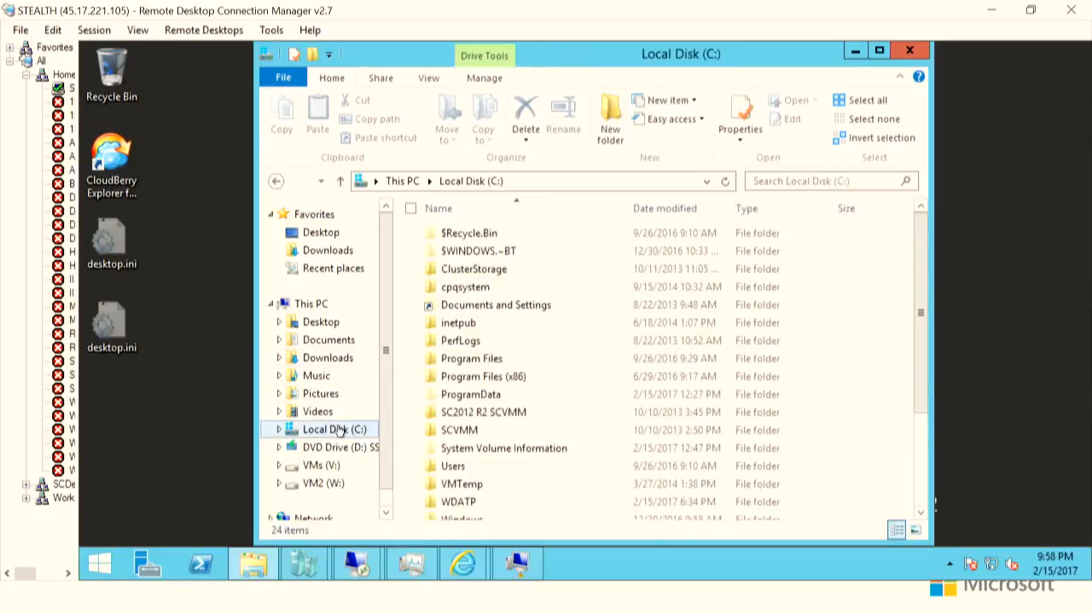
{"action": "double_click", "coordinate": [476, 503]}
{"action": "left_click", "coordinate": [560, 252]}
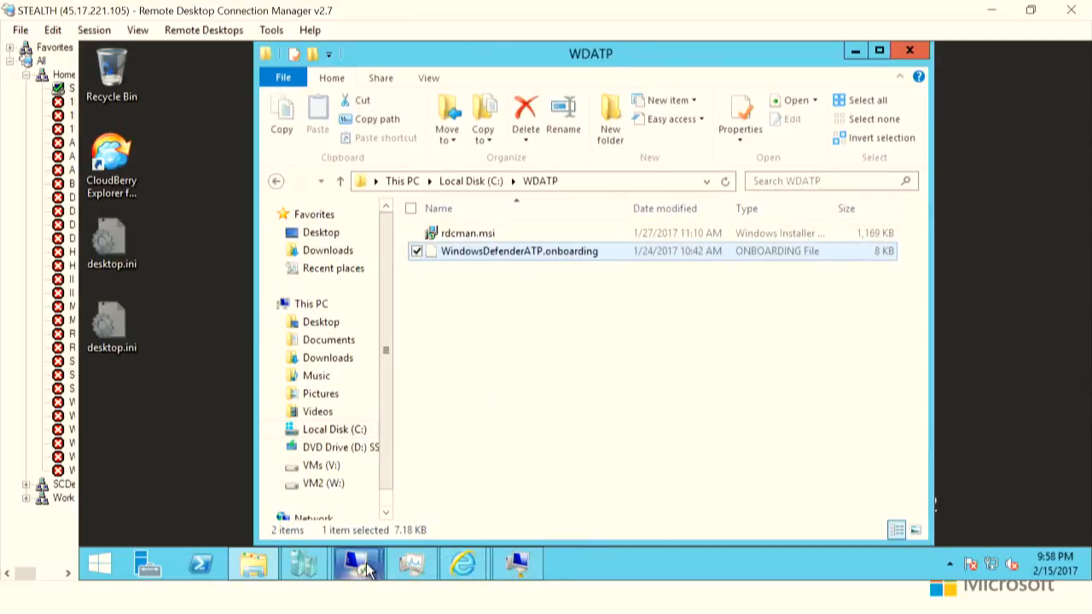
- Return to the Configuration Manager console's Windows Defender ATP Policies and start creating a new Windows Defender ATP policy
{"action": "mouse_move", "coordinate": [367, 571]}
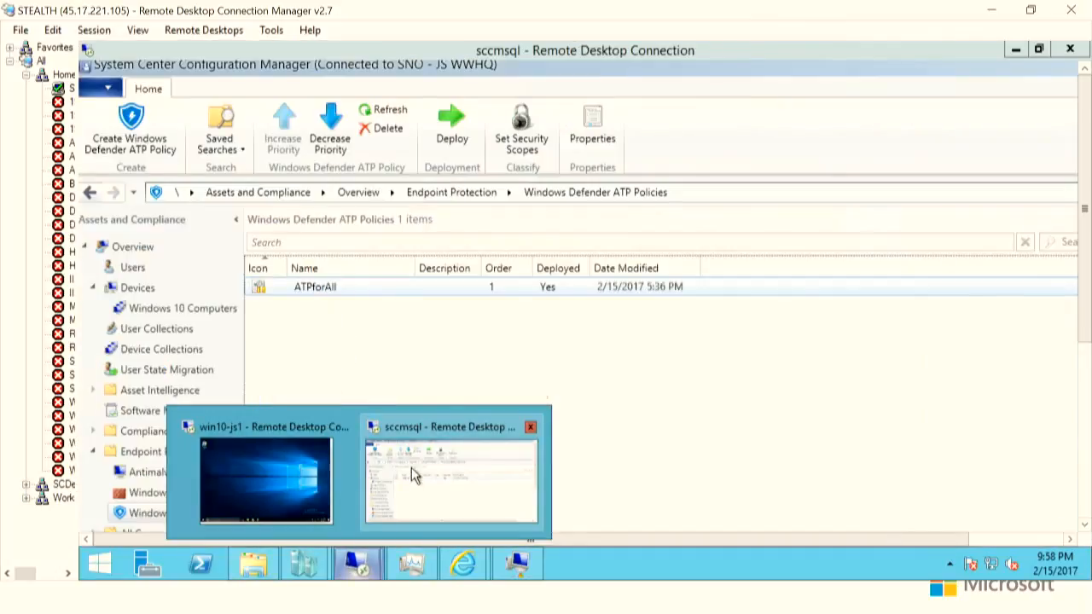
{"action": "left_click", "coordinate": [411, 475]}
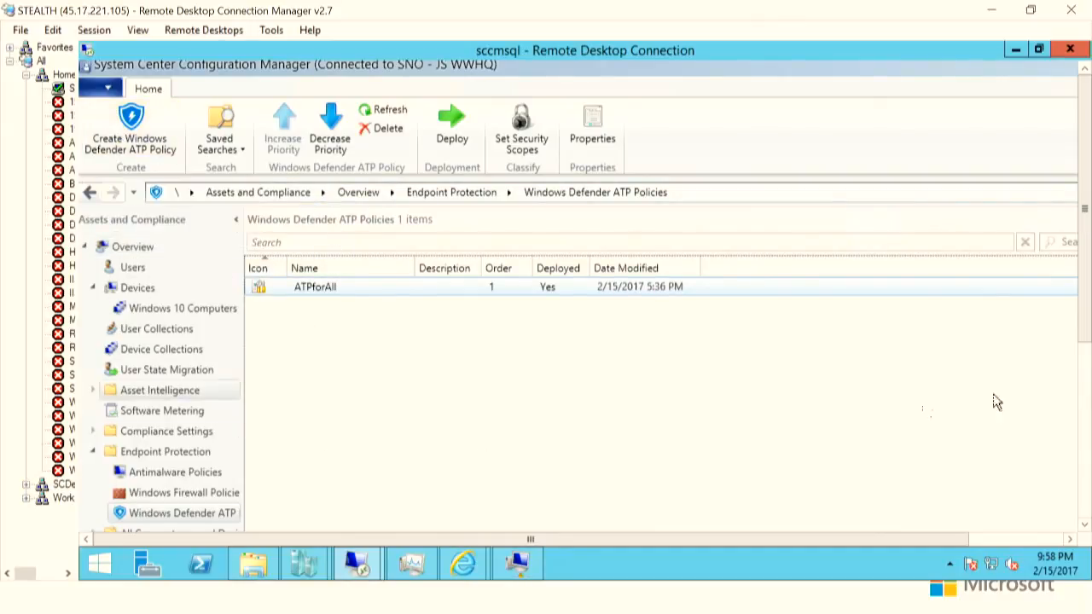
{"action": "left_click_drag", "start_coordinate": [1085, 333], "coordinate": [1087, 380]}
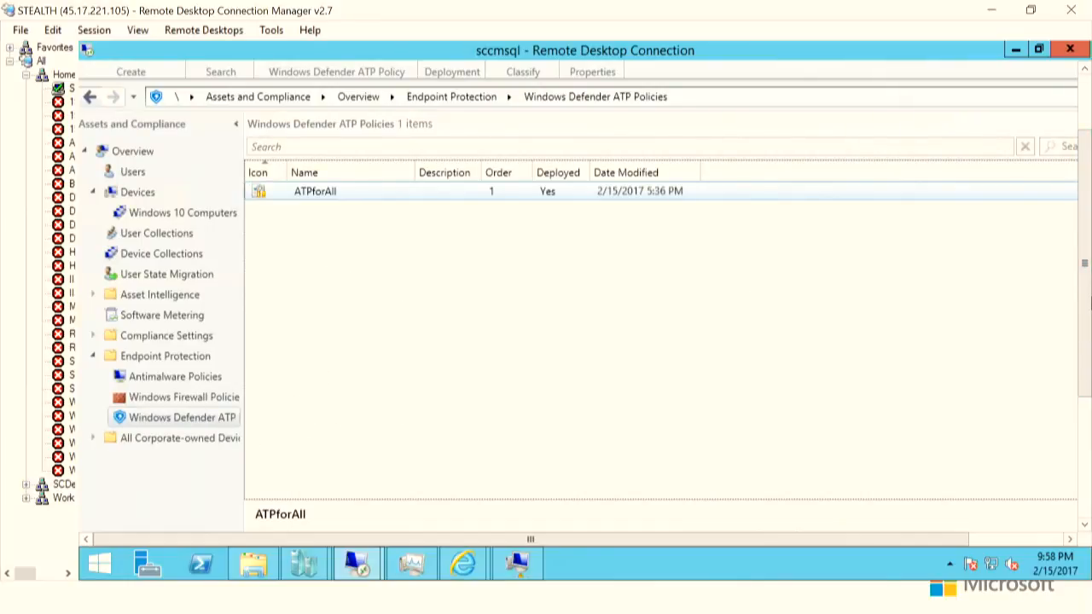
{"action": "scroll", "coordinate": [1085, 307], "scroll_direction": "up", "scroll_amount": 2}
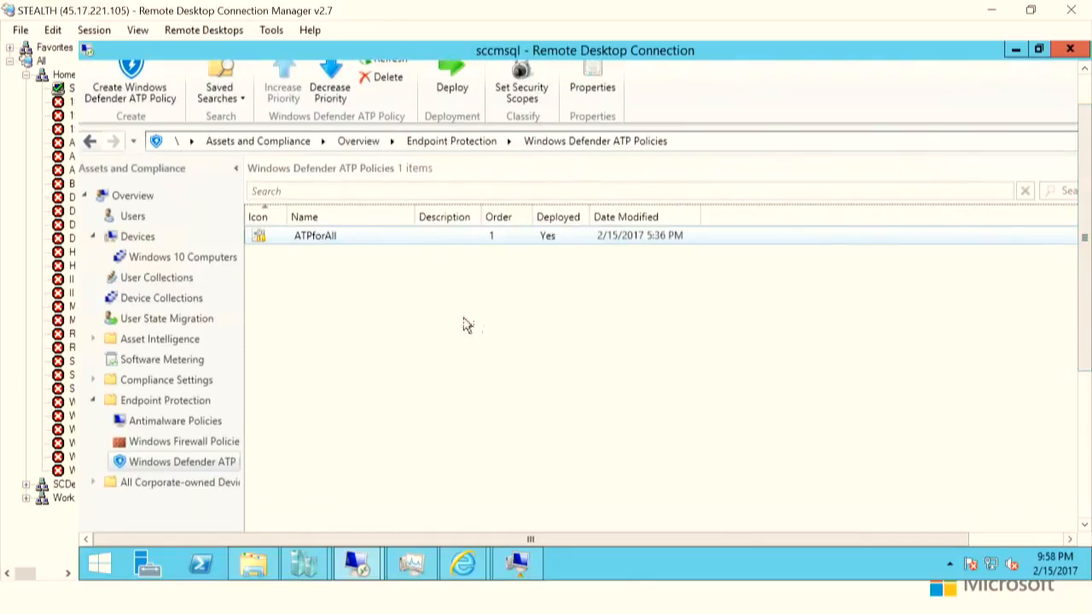
{"action": "right_click", "coordinate": [398, 312]}
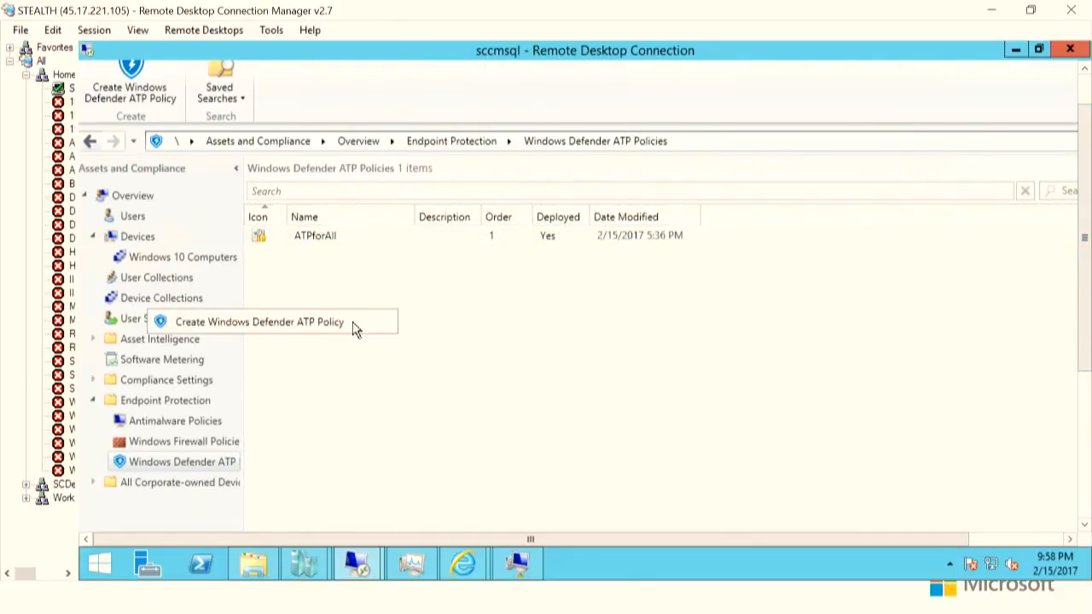
{"action": "left_click", "coordinate": [284, 324]}
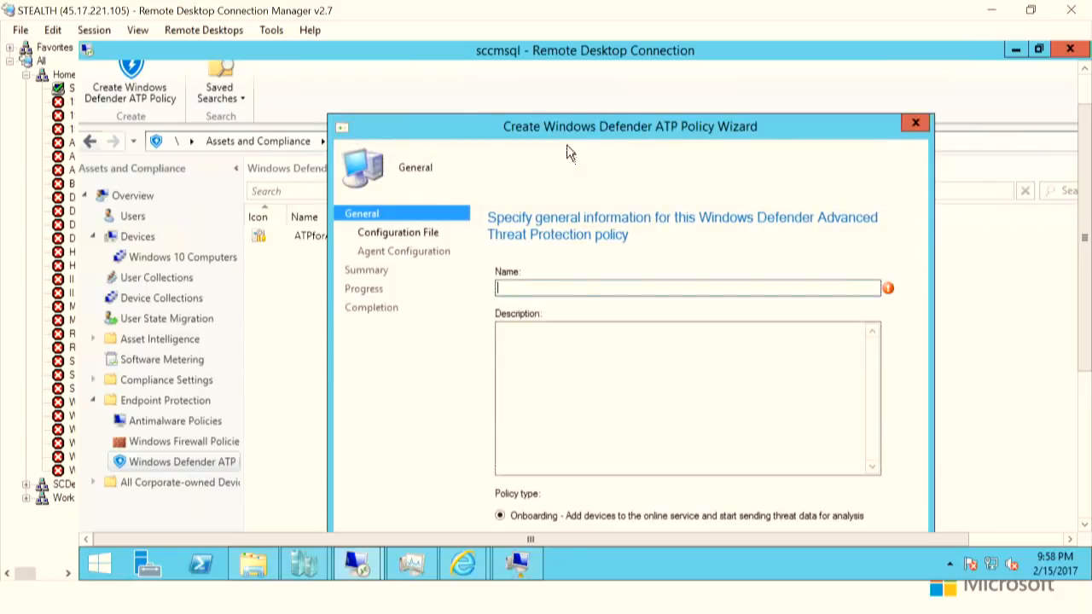
- Name the new onboarding policy Nameitsomething
{"action": "left_click_drag", "start_coordinate": [563, 125], "coordinate": [531, 77]}
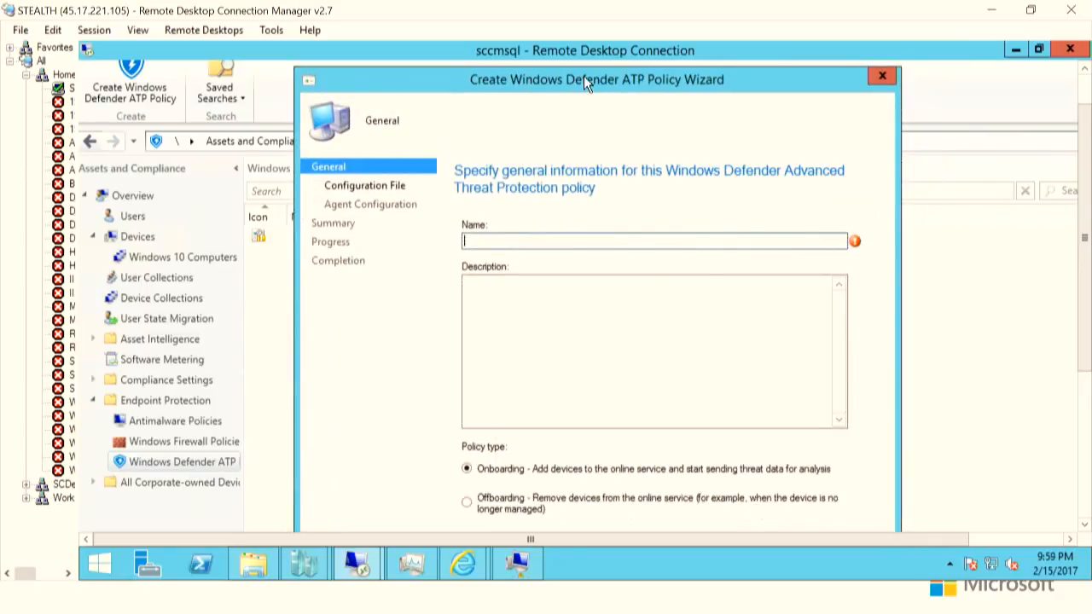
{"action": "type", "text": "Nameitsomething"}
- Import the WindowsDefenderATP.onboarding configuration file from the Desktop and continue to agent configuration
{"action": "left_click_drag", "start_coordinate": [1083, 263], "coordinate": [1084, 329]}
{"action": "left_click", "coordinate": [698, 462]}
{"action": "left_click", "coordinate": [824, 183]}
{"action": "double_click", "coordinate": [564, 119]}
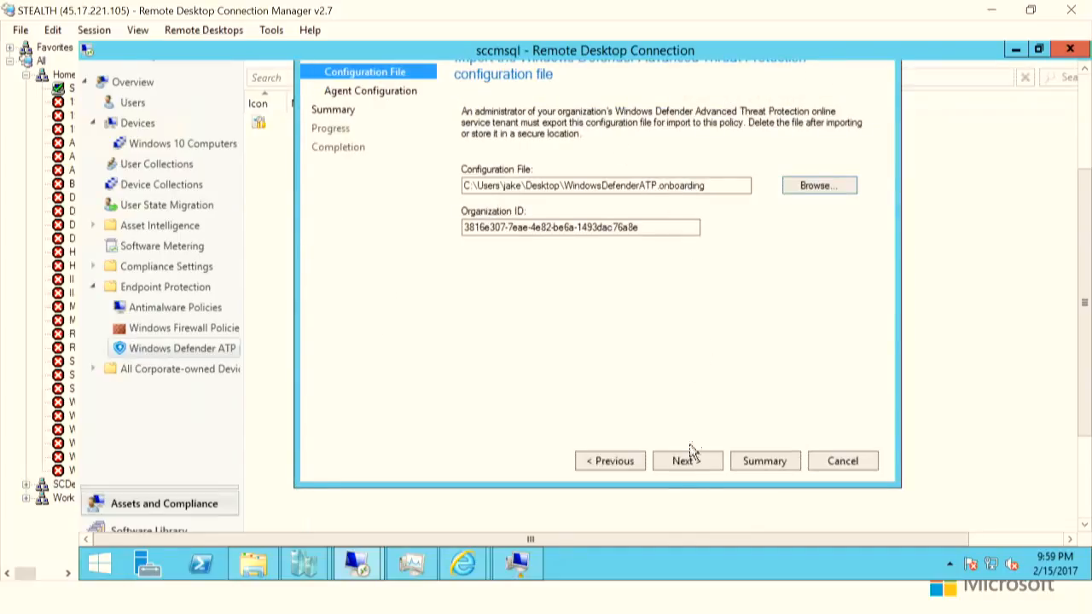
{"action": "left_click", "coordinate": [682, 462]}
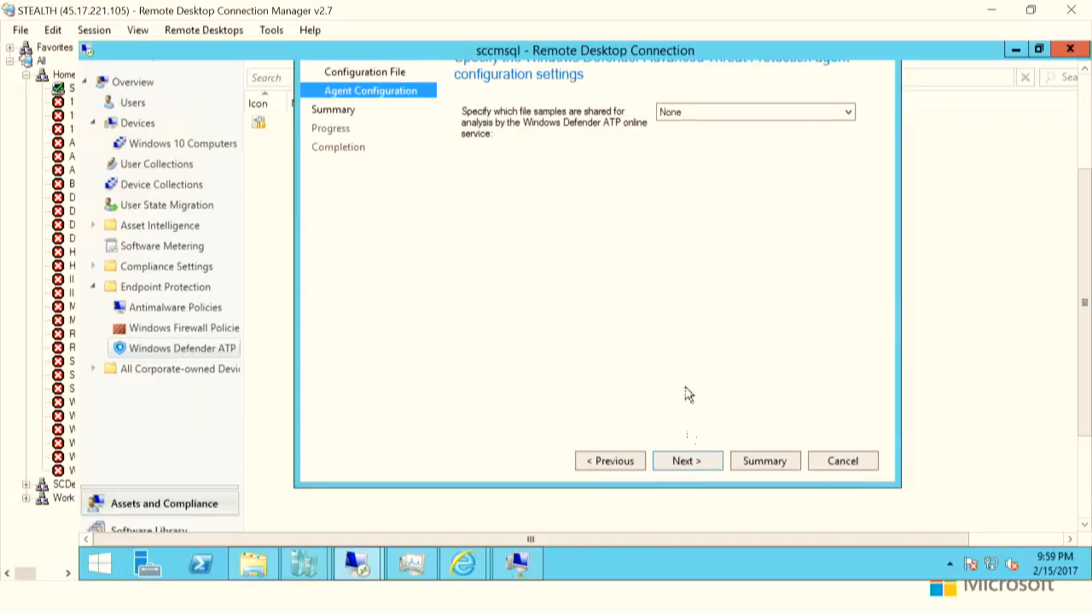
{"action": "left_click_drag", "start_coordinate": [1087, 203], "coordinate": [1086, 167]}
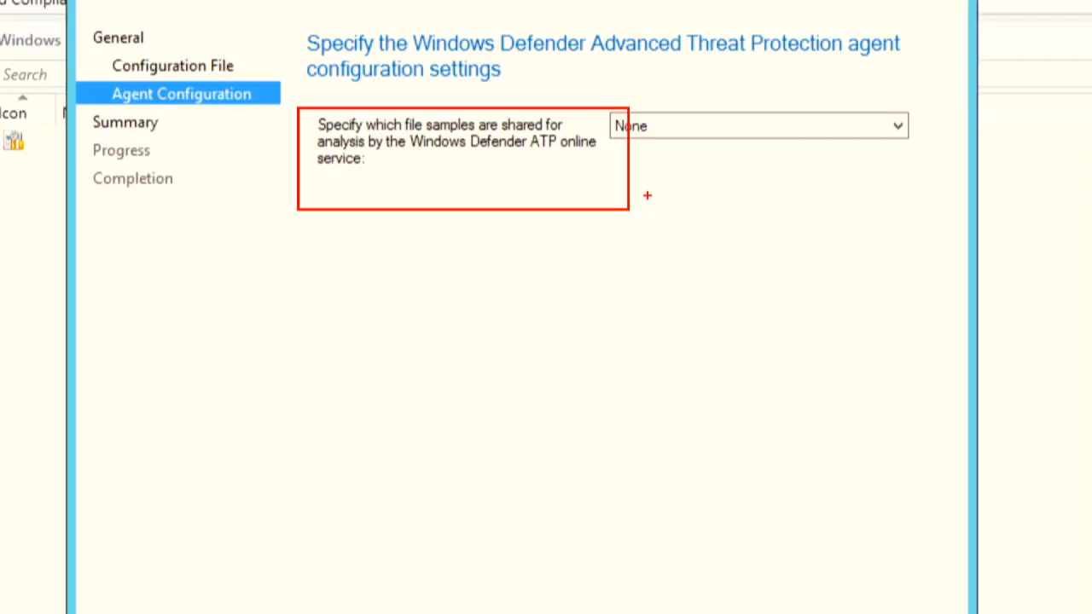
{"action": "key", "text": "Escape"}
{"action": "key", "text": "Escape"}
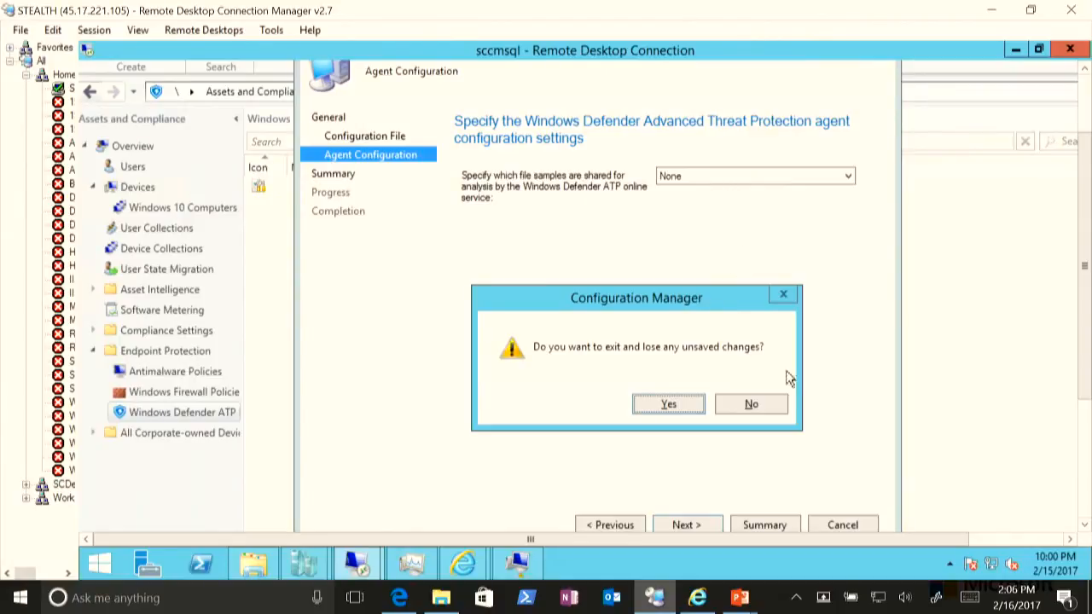
{"action": "left_click", "coordinate": [750, 404]}
- Set the shared file samples to All file types and proceed to the settings summary
{"action": "left_click", "coordinate": [731, 176]}
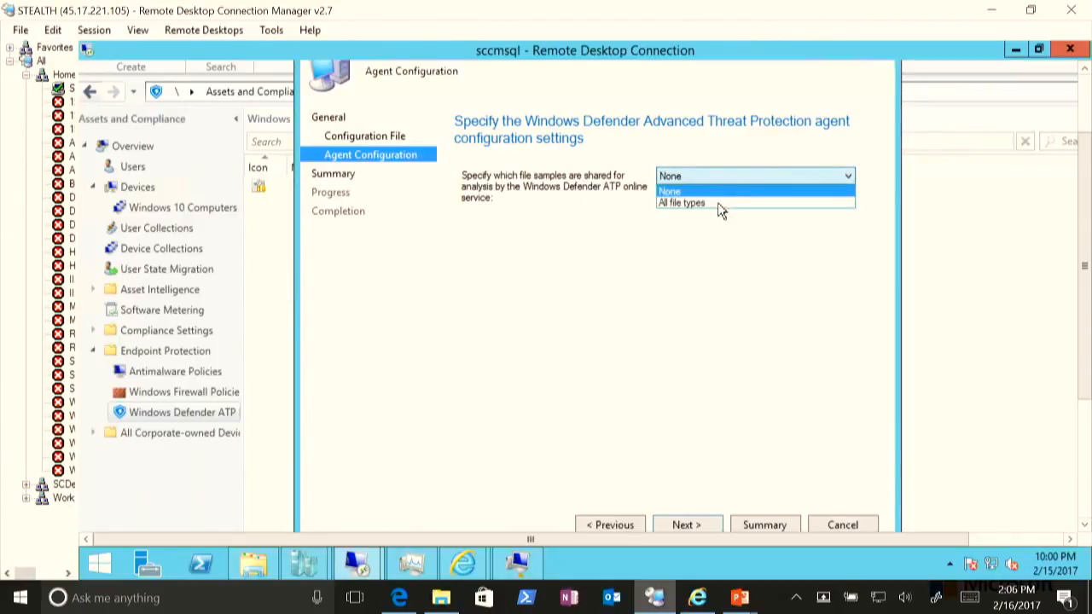
{"action": "left_click", "coordinate": [717, 202]}
{"action": "left_click", "coordinate": [686, 525]}
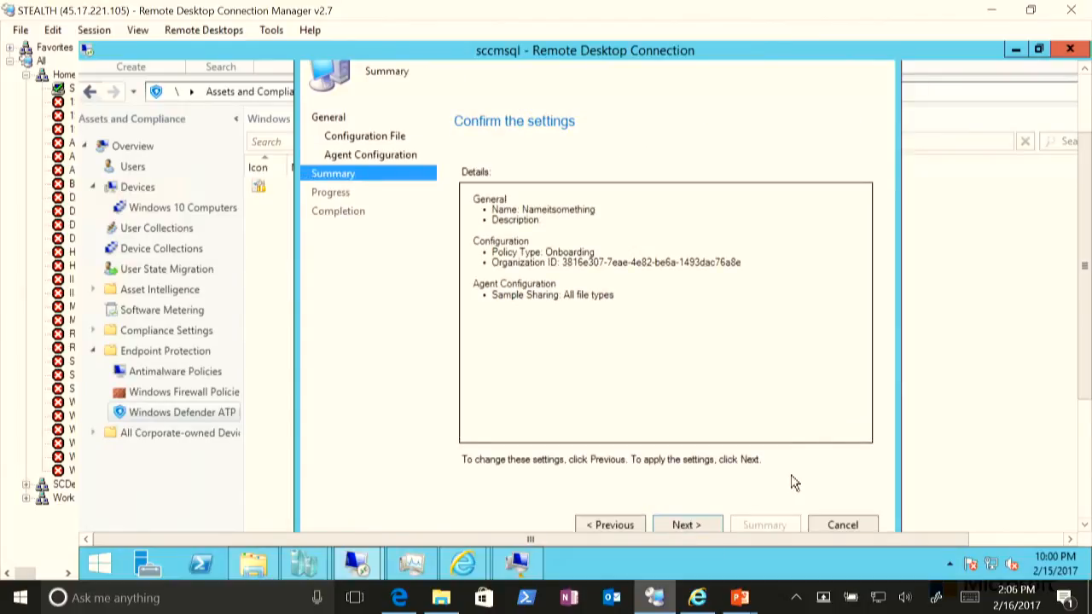
- Cancel the policy wizard and confirm discarding the changes
{"action": "left_click", "coordinate": [838, 526]}
{"action": "left_click", "coordinate": [669, 406]}
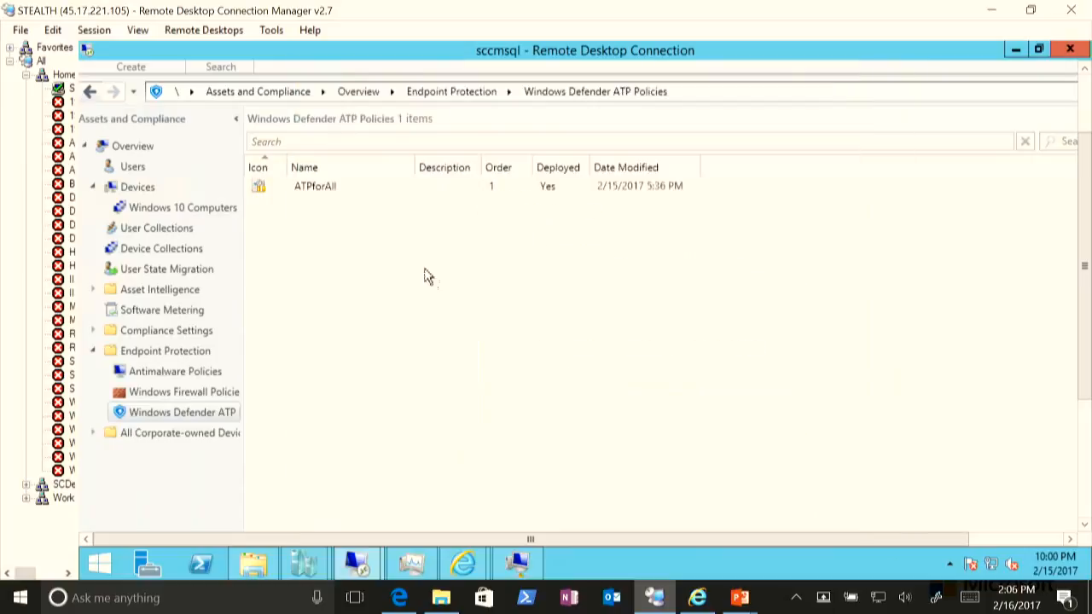
- Open the Monitoring workspace to view the Windows Defender ATP Status dashboard
{"action": "right_click", "coordinate": [313, 190]}
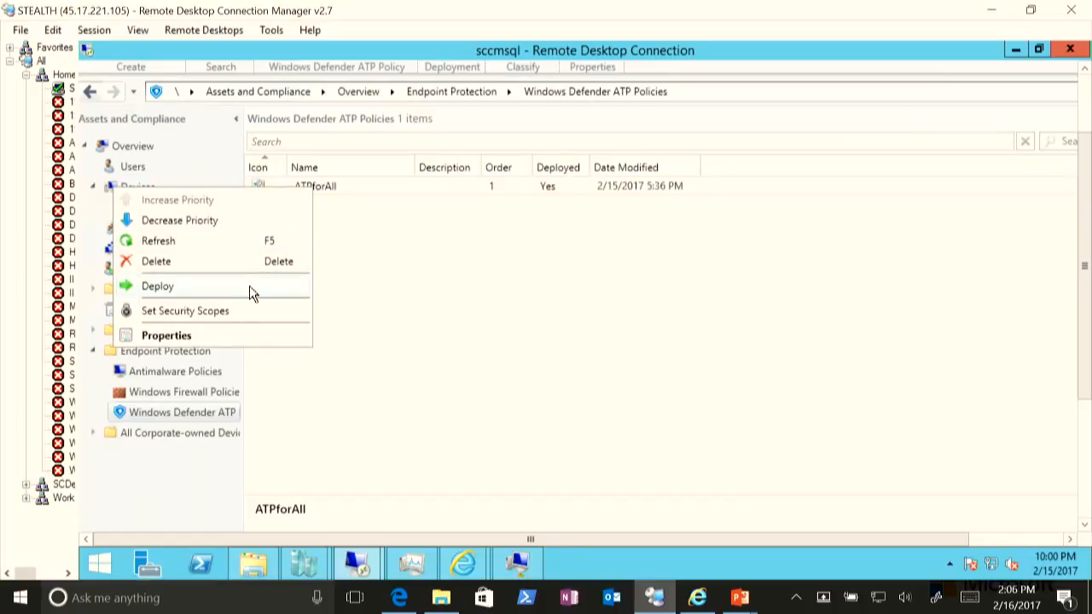
{"action": "left_click", "coordinate": [656, 342]}
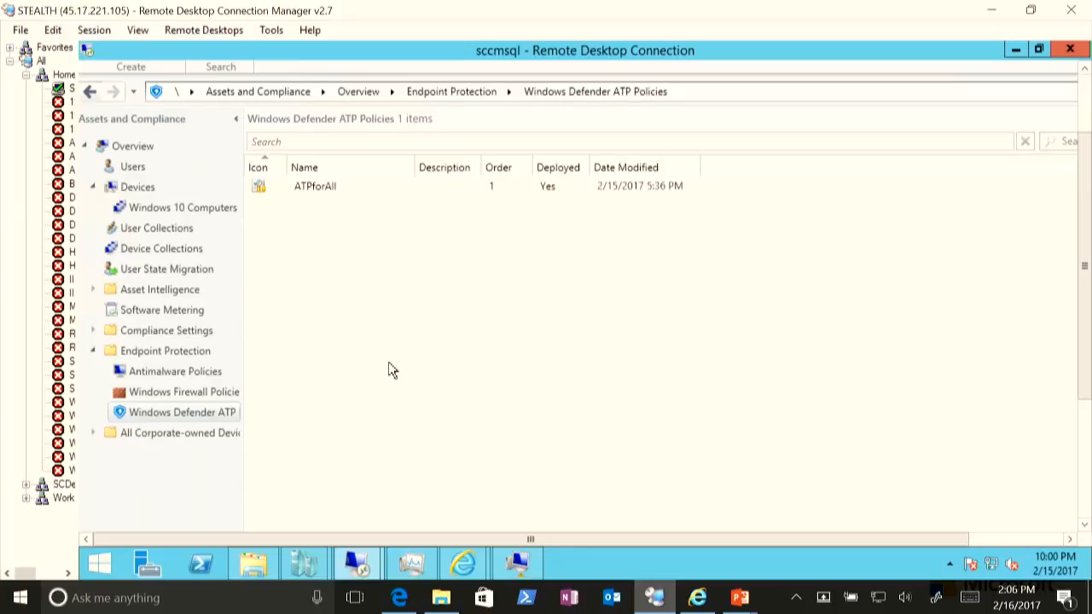
{"action": "left_click_drag", "start_coordinate": [1084, 379], "coordinate": [1085, 496]}
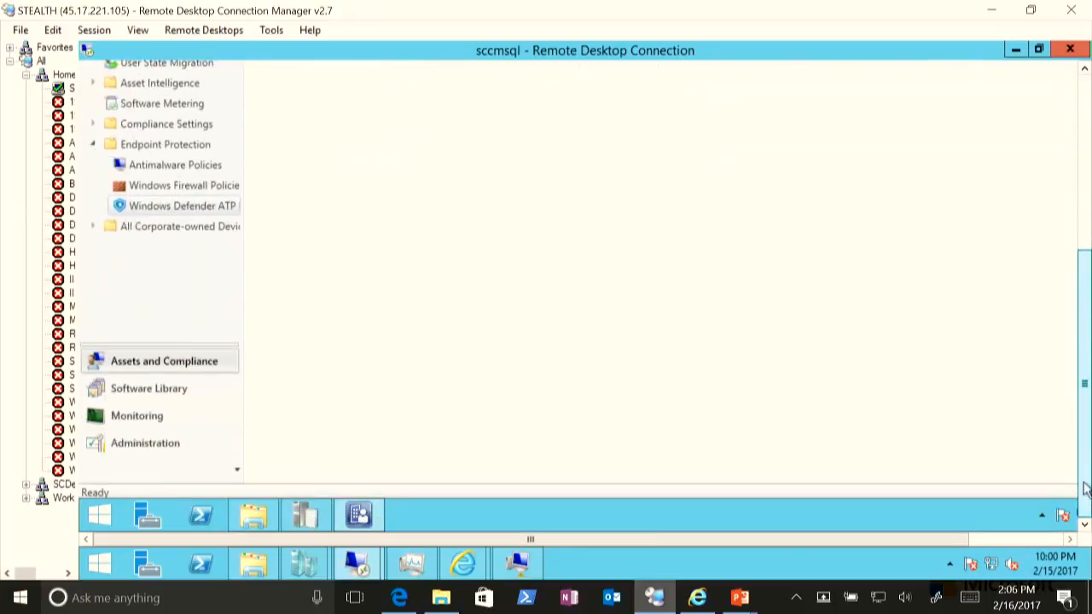
{"action": "left_click", "coordinate": [167, 423]}
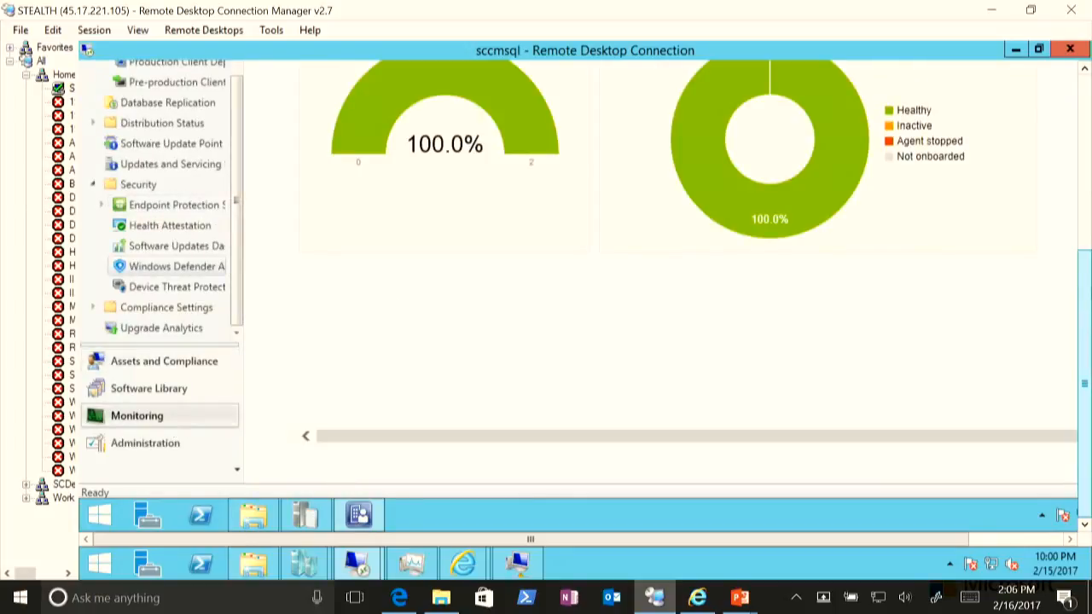
{"action": "left_click_drag", "start_coordinate": [1088, 313], "coordinate": [1090, 215]}
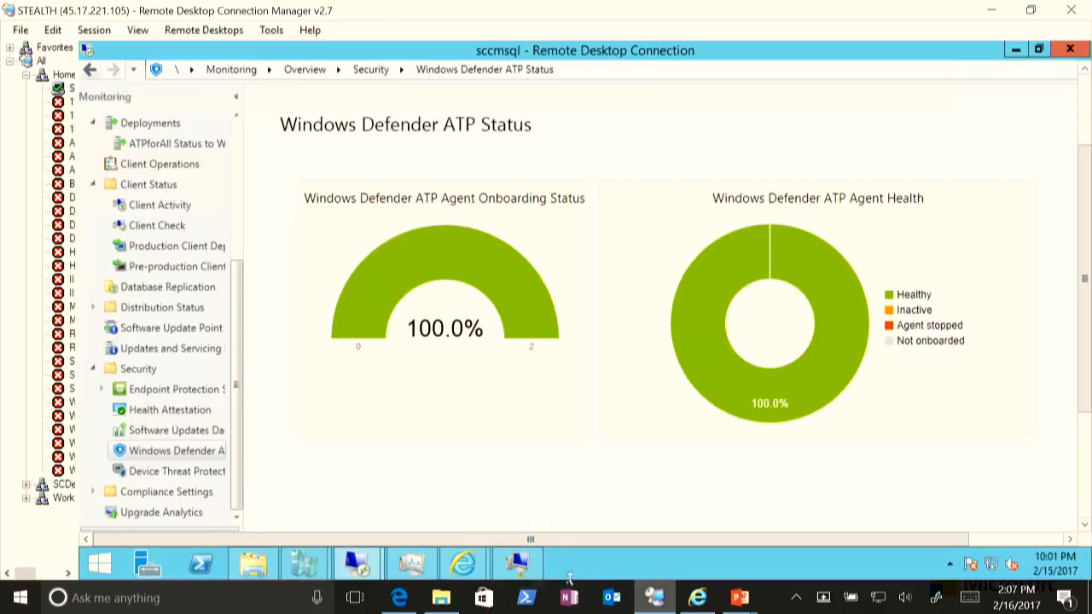
- Switch back to the Endpoint onboarding page in the browser
{"action": "left_click", "coordinate": [395, 598]}
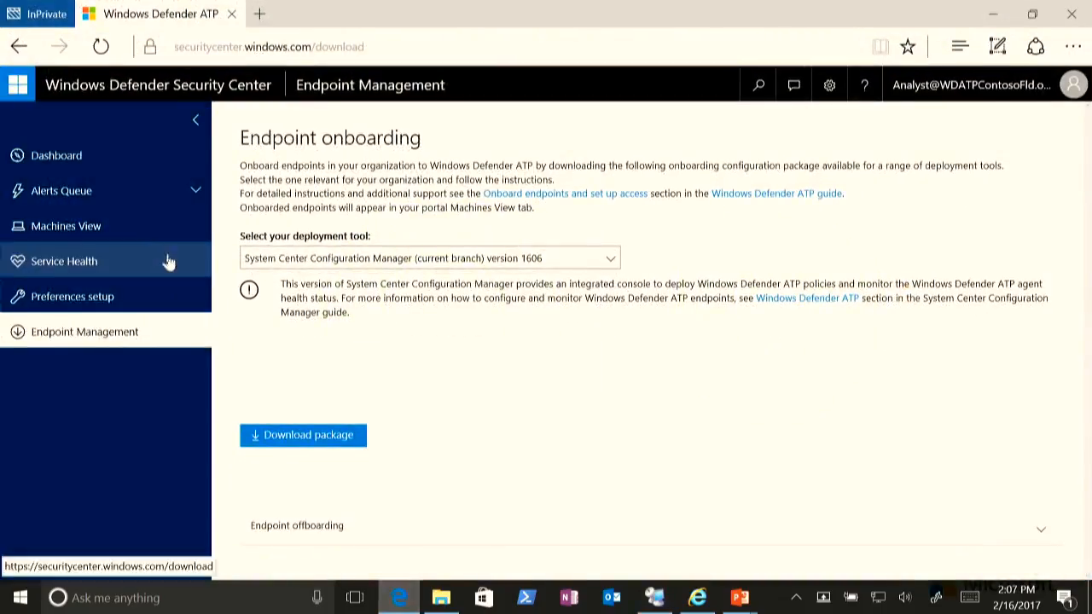
- Open the New alerts queue and open the "A port scanning tool was detected" alert
{"action": "left_click", "coordinate": [103, 198]}
{"action": "left_click", "coordinate": [90, 227]}
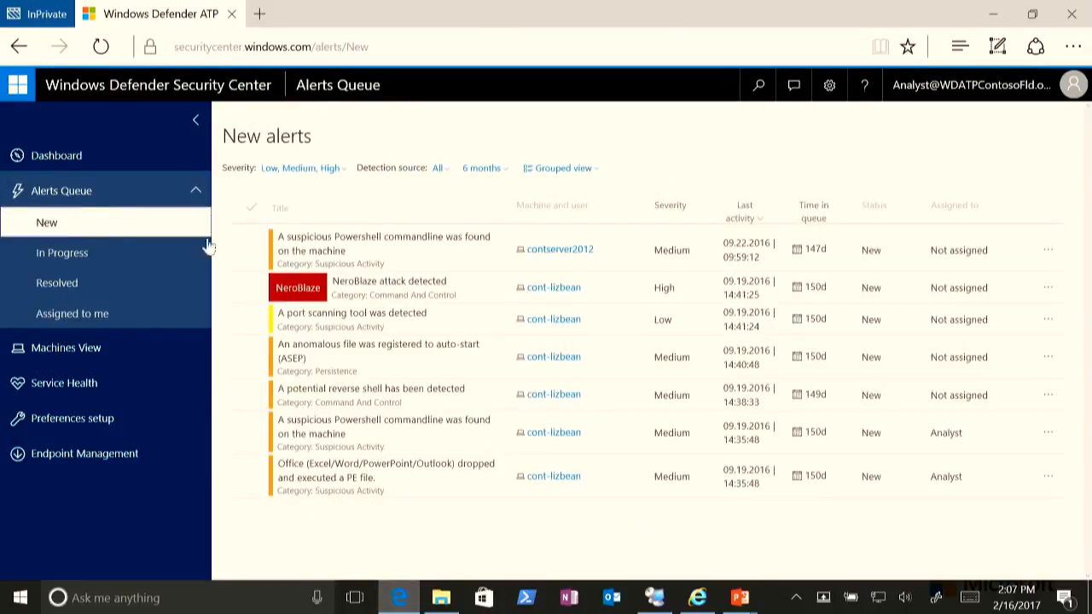
{"action": "left_click", "coordinate": [405, 320]}
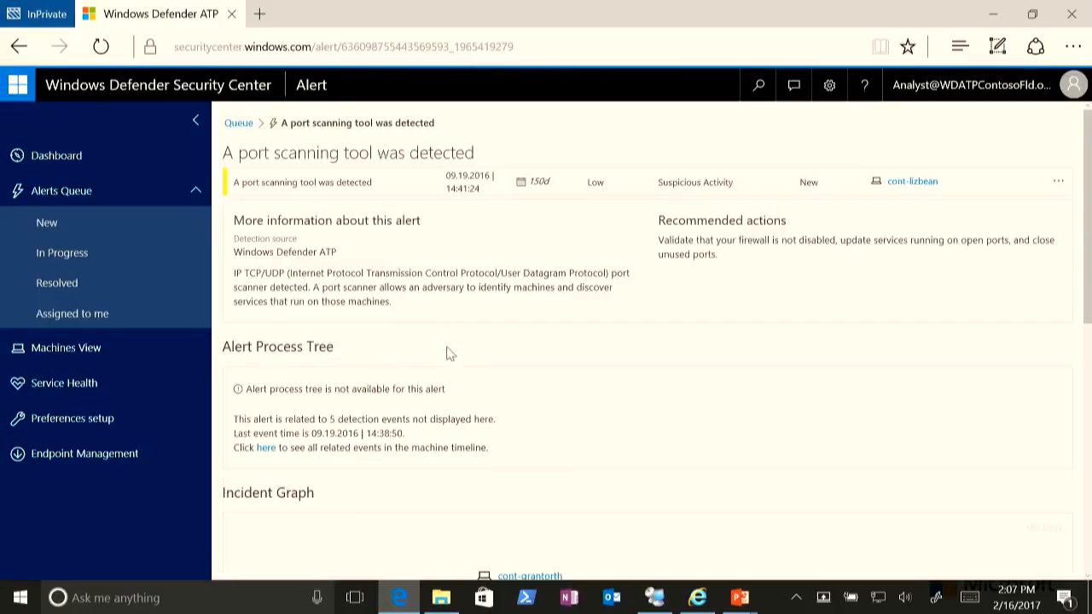
- Review the alert's incident graph and open the sl.exe file from it
{"action": "scroll", "coordinate": [440, 371], "scroll_direction": "down", "scroll_amount": 3}
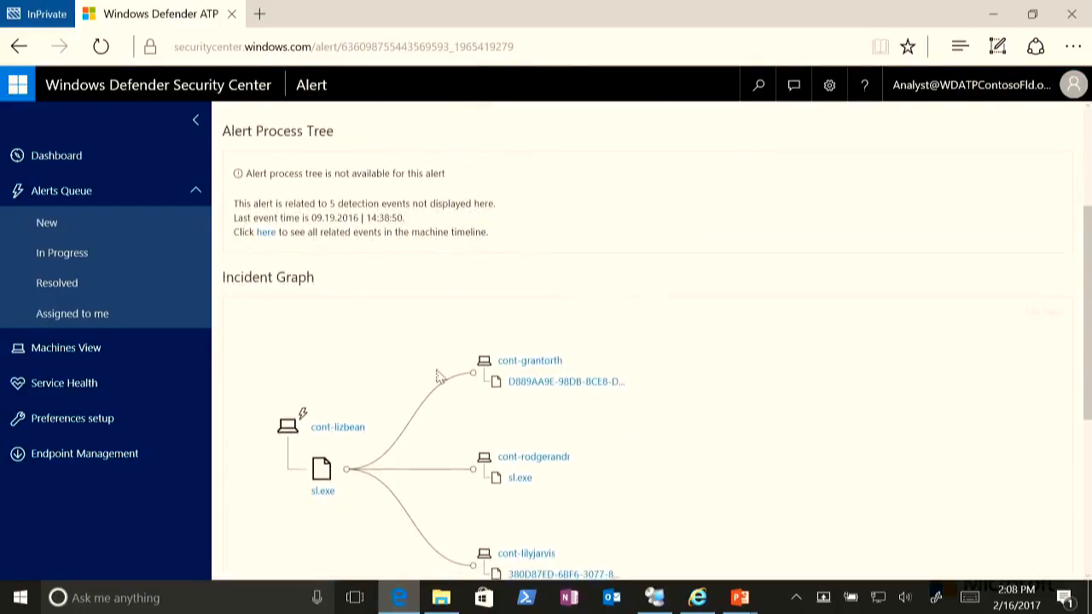
{"action": "scroll", "coordinate": [435, 377], "scroll_direction": "down", "scroll_amount": 2}
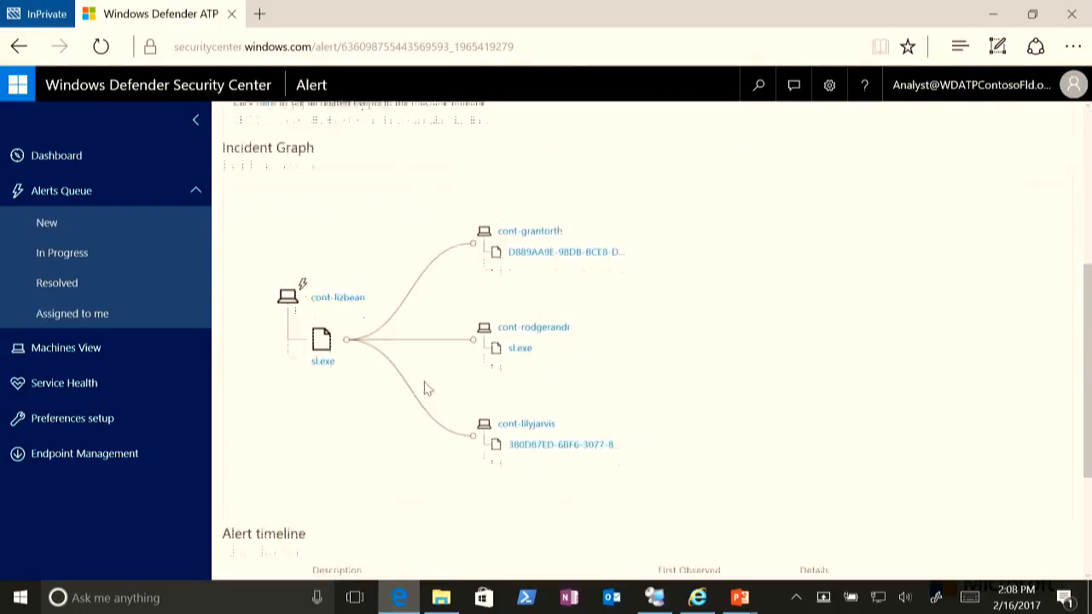
{"action": "left_click", "coordinate": [322, 348]}
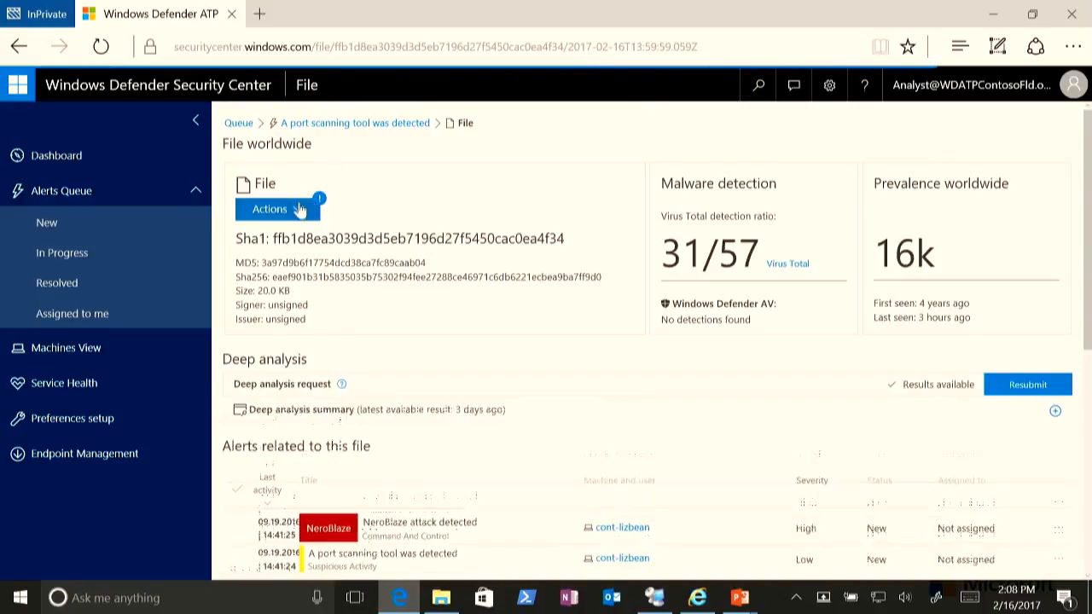
- Inspect the sl.exe file's available actions and expand its deep analysis summary
{"action": "left_click", "coordinate": [301, 217]}
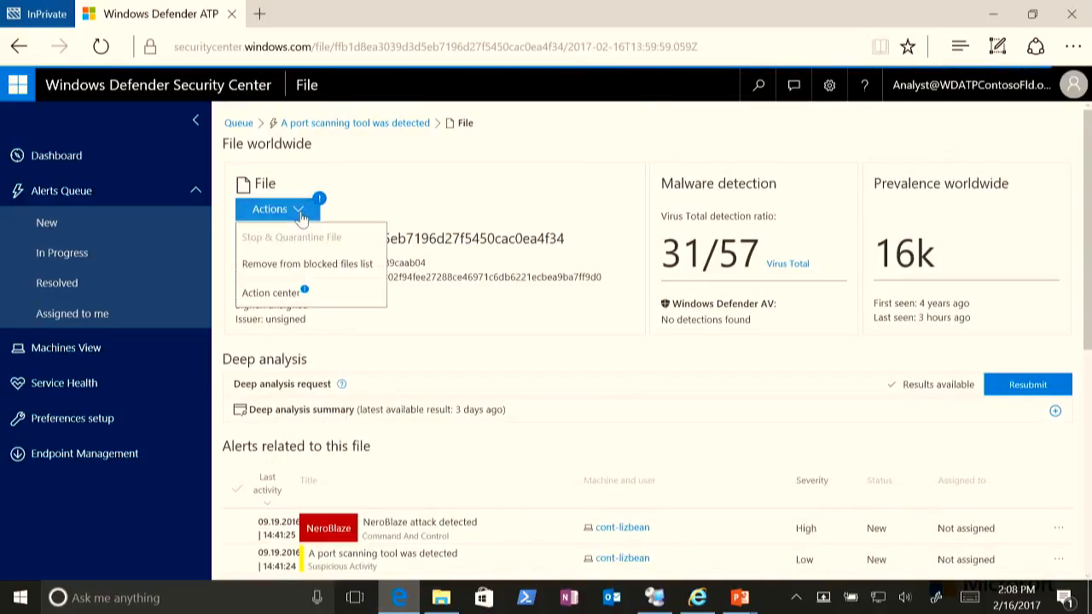
{"action": "left_click", "coordinate": [409, 217]}
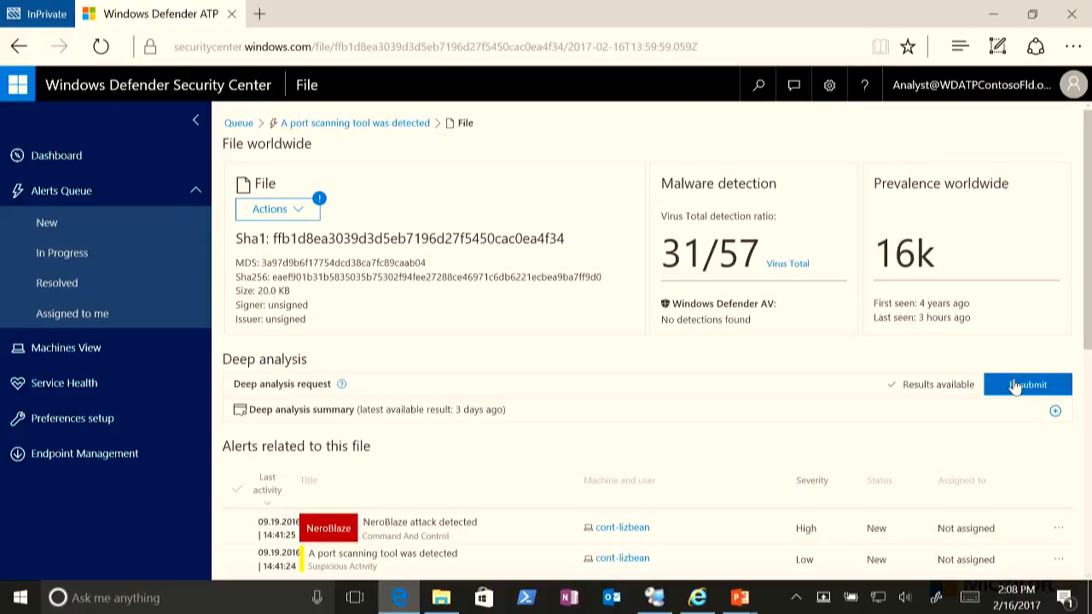
{"action": "left_click", "coordinate": [1055, 411]}
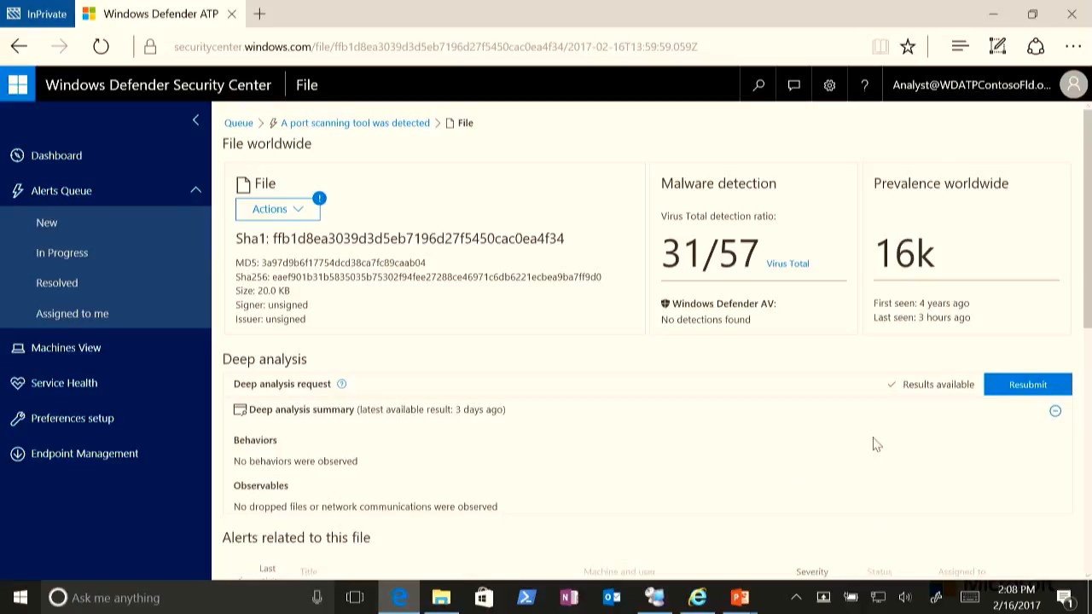
{"action": "scroll", "coordinate": [870, 440], "scroll_direction": "down", "scroll_amount": 2}
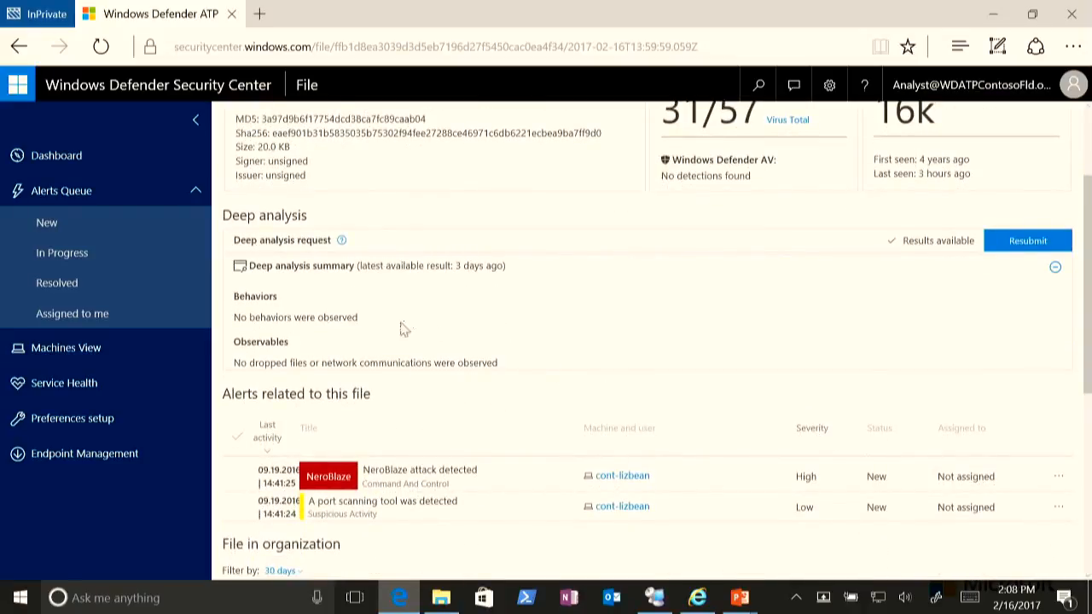
{"action": "scroll", "coordinate": [405, 318], "scroll_direction": "up", "scroll_amount": 1}
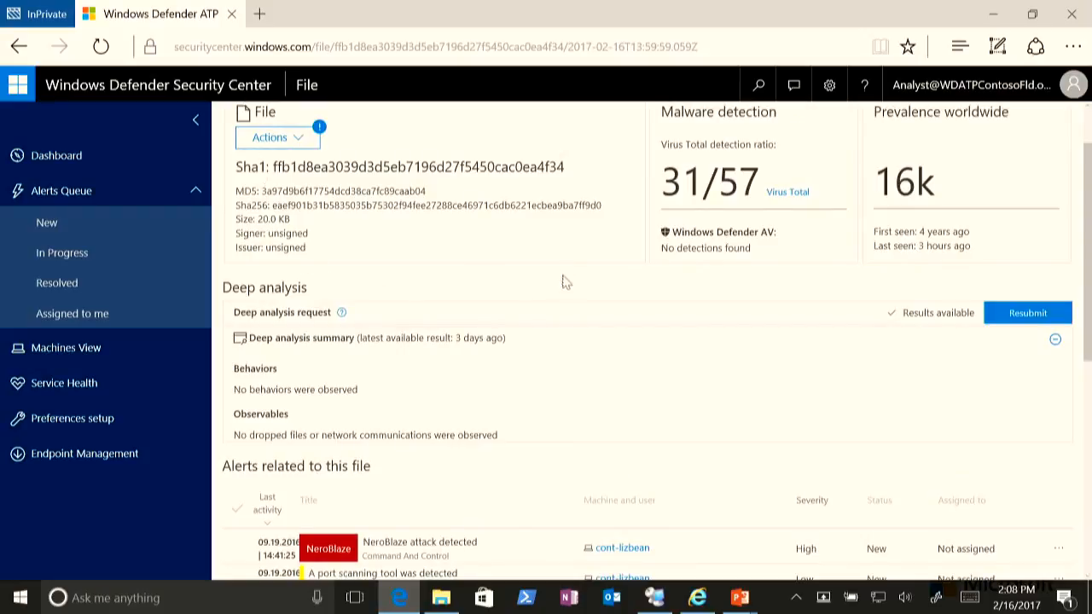
- Open the NeroBlaze attack detected alert from the New queue and open sysdebugger.exe from its incident graph
{"action": "left_click", "coordinate": [68, 225]}
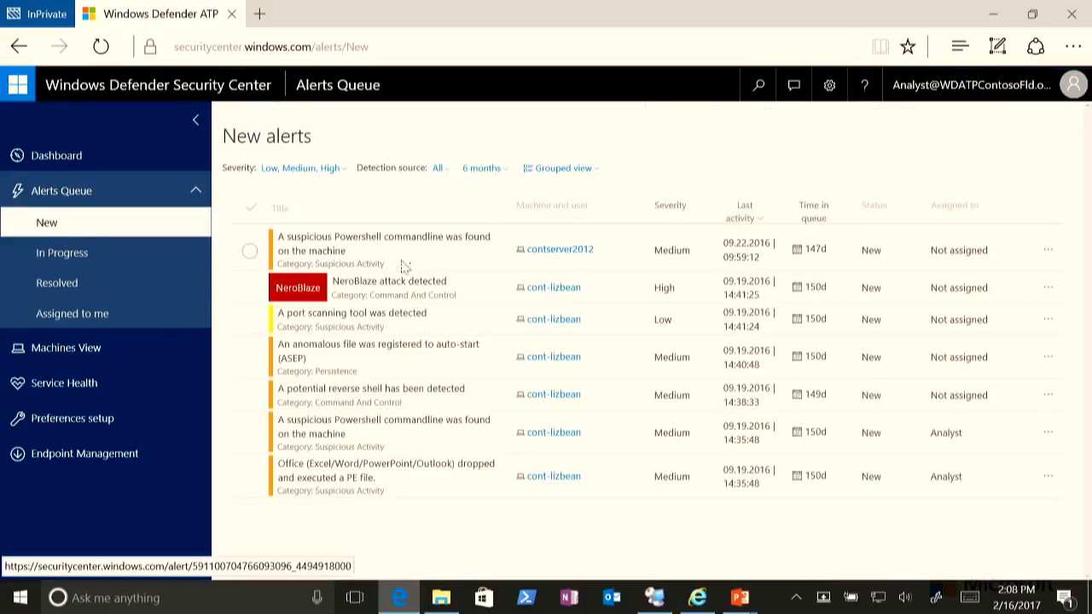
{"action": "left_click", "coordinate": [365, 283]}
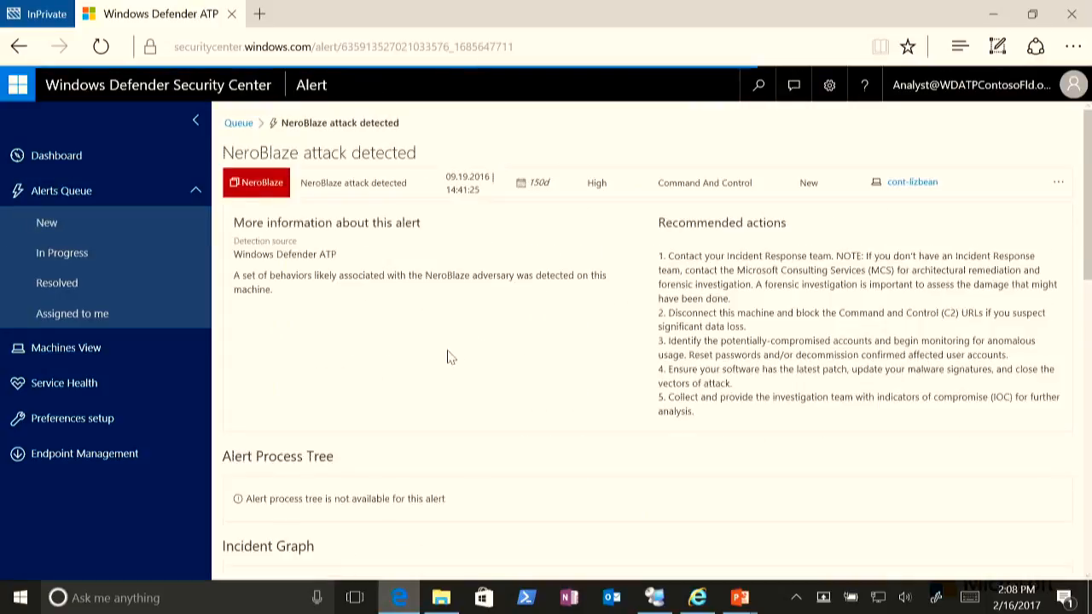
{"action": "scroll", "coordinate": [443, 366], "scroll_direction": "down", "scroll_amount": 7}
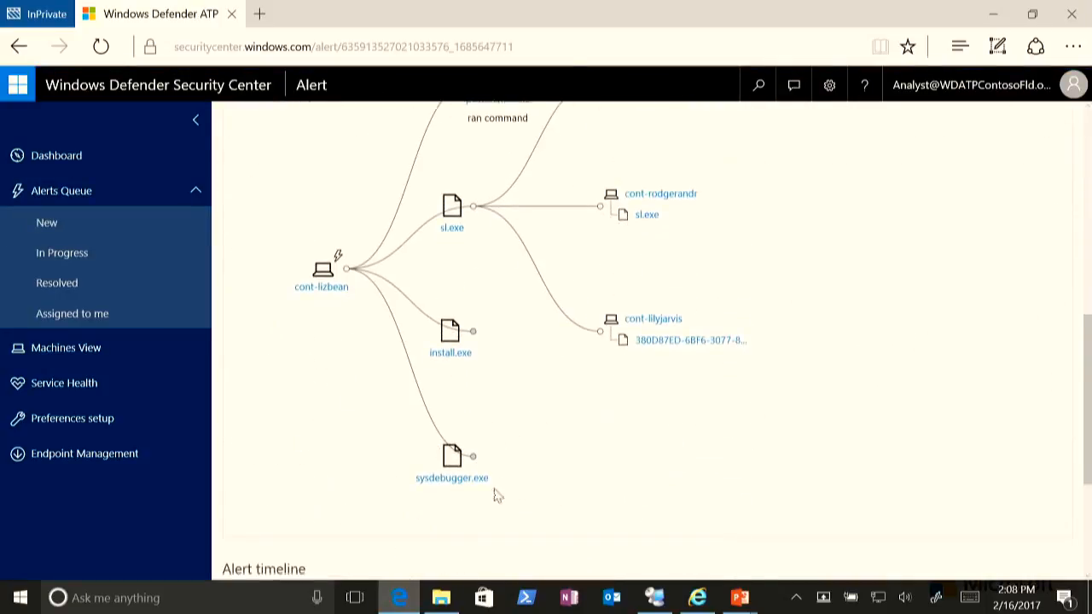
{"action": "left_click", "coordinate": [452, 478]}
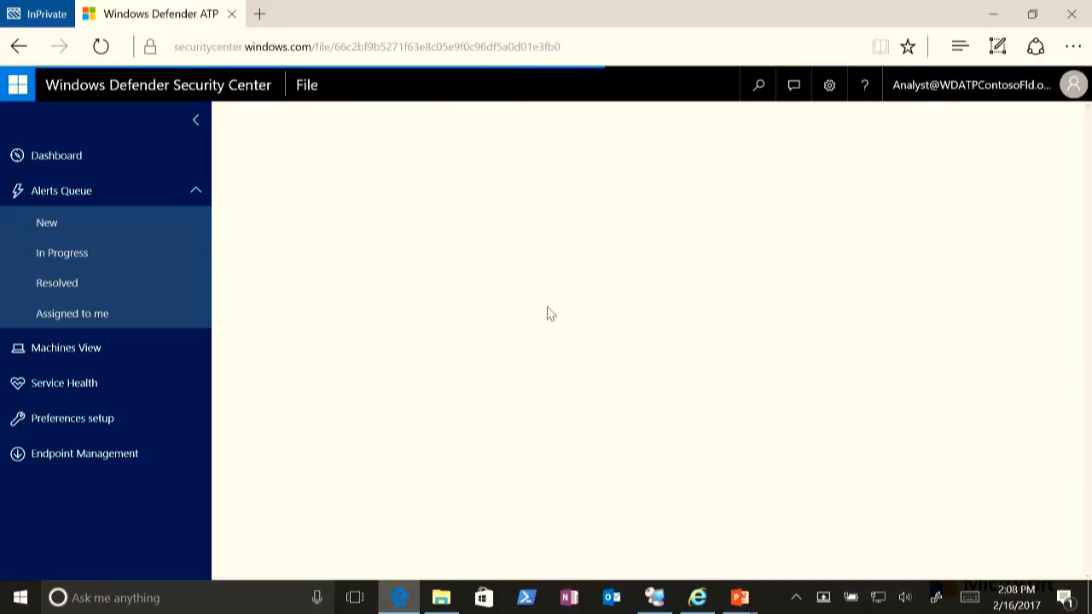
- Expand the sysdebugger.exe deep analysis summary and review its observed behaviors
{"action": "scroll", "coordinate": [553, 354], "scroll_direction": "down", "scroll_amount": 3}
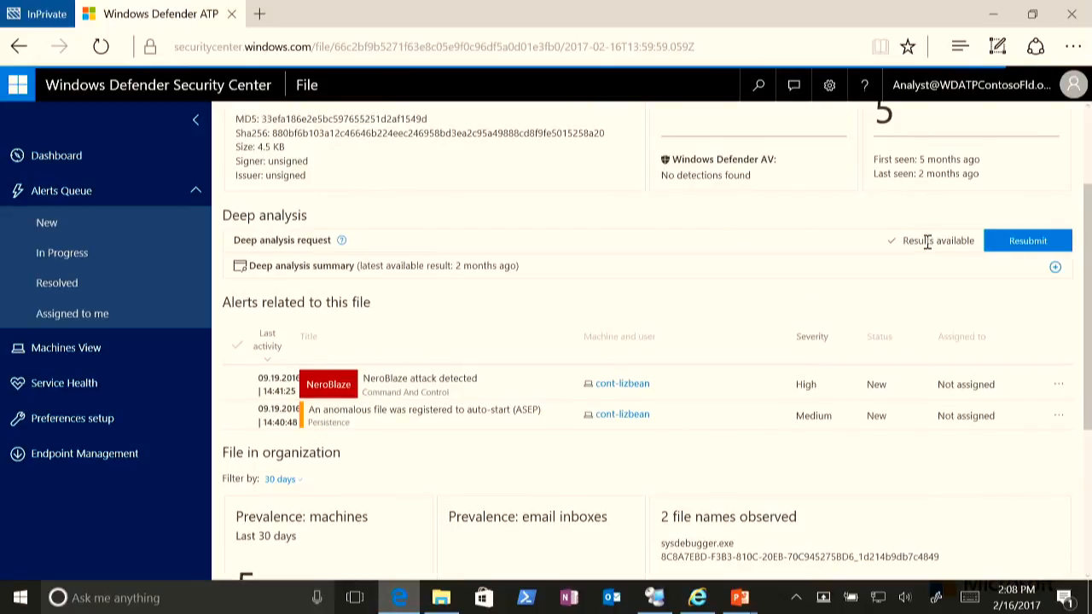
{"action": "left_click", "coordinate": [1055, 267]}
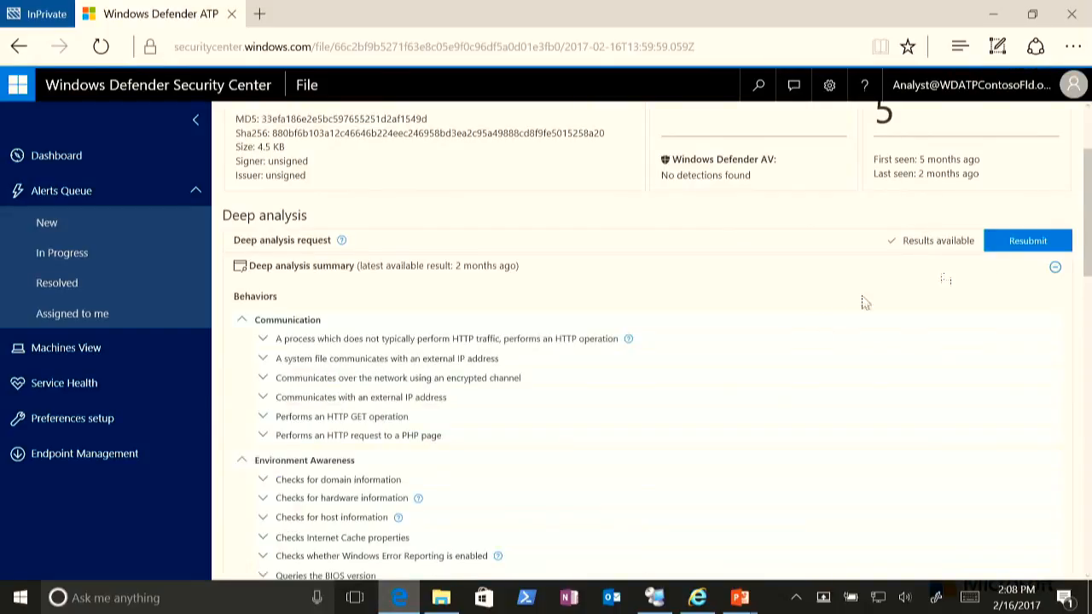
{"action": "scroll", "coordinate": [714, 379], "scroll_direction": "down", "scroll_amount": 1}
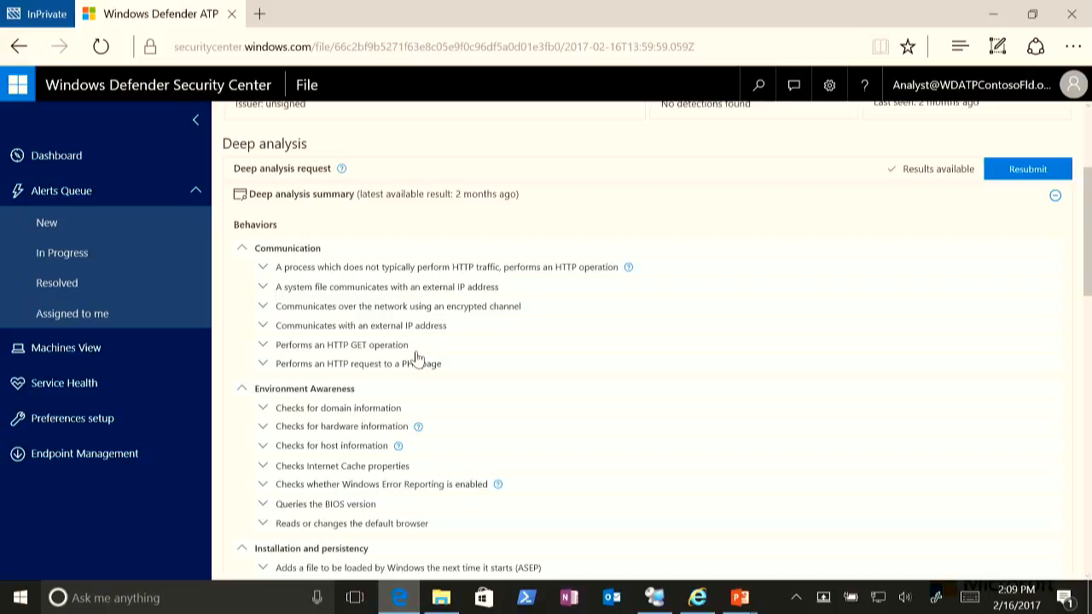
{"action": "scroll", "coordinate": [414, 302], "scroll_direction": "up", "scroll_amount": 3}
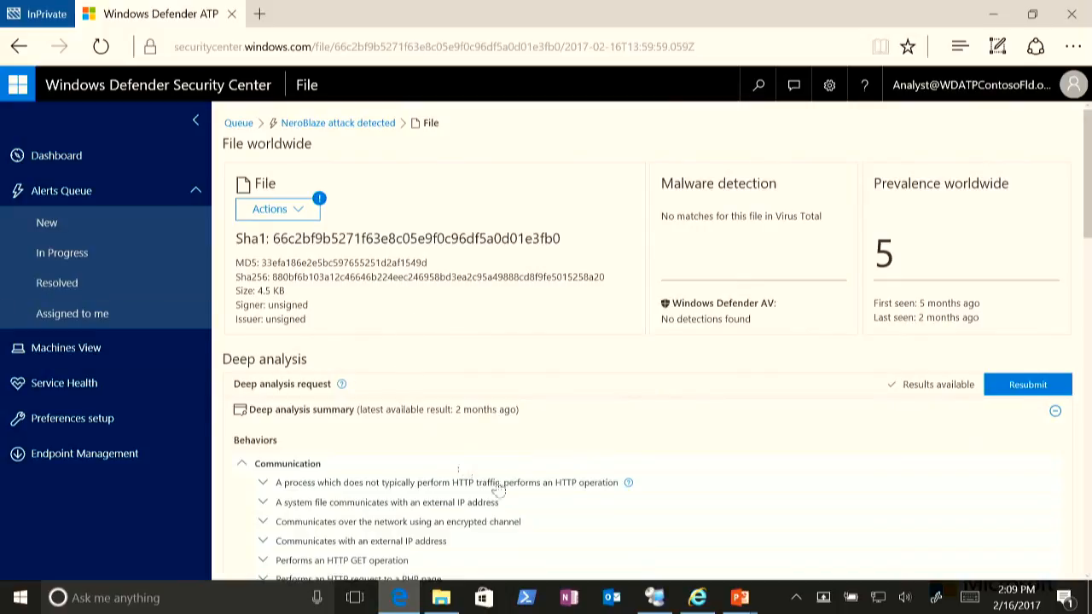
- Switch to the PowerPoint slide show showing the Demo - Onboarding slide
{"action": "mouse_move", "coordinate": [742, 602]}
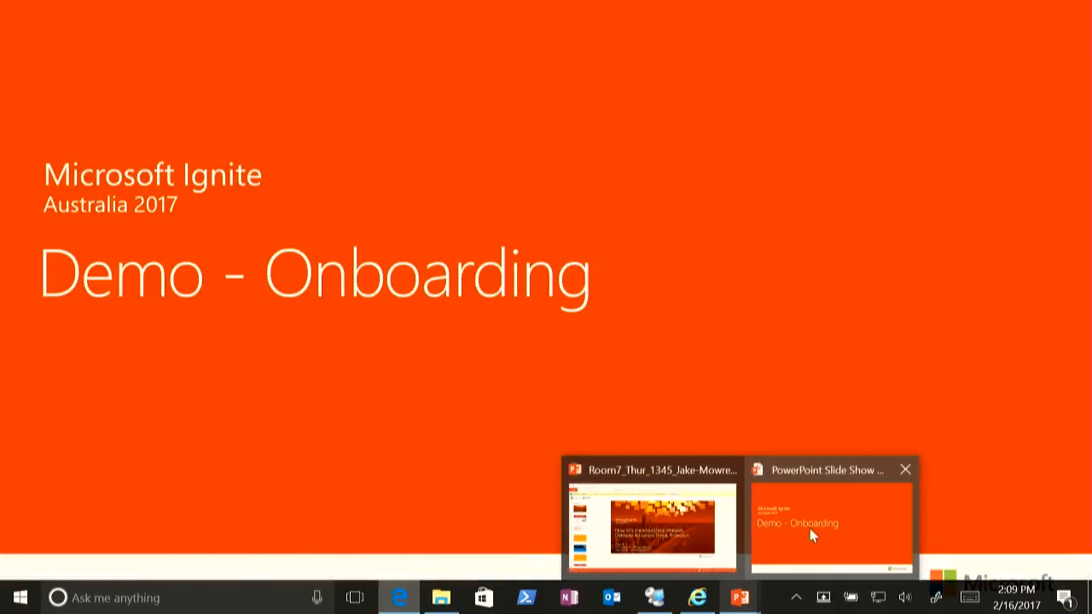
{"action": "left_click", "coordinate": [809, 528]}
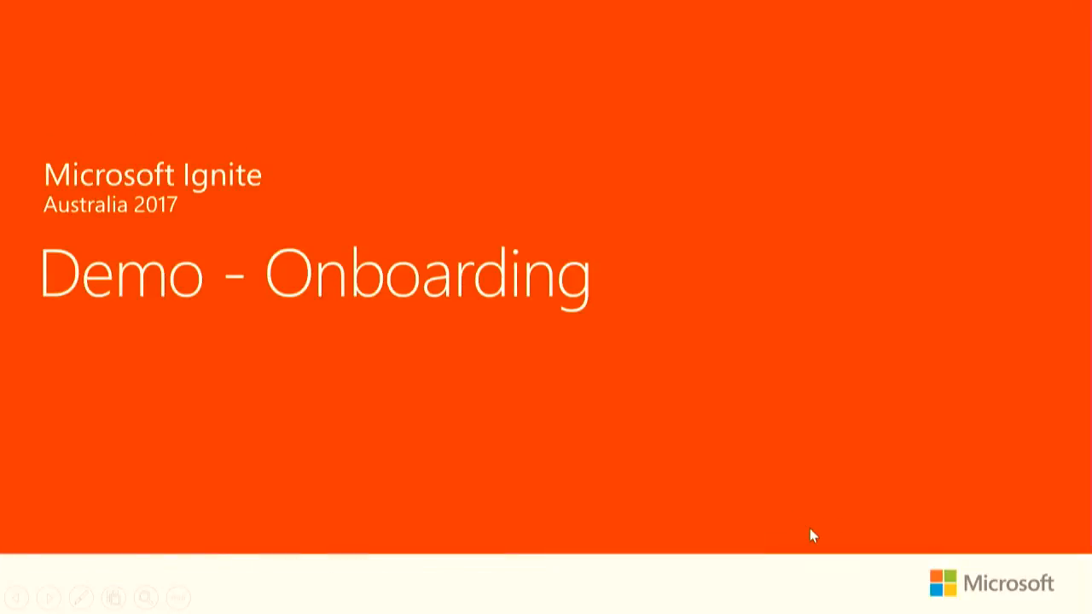